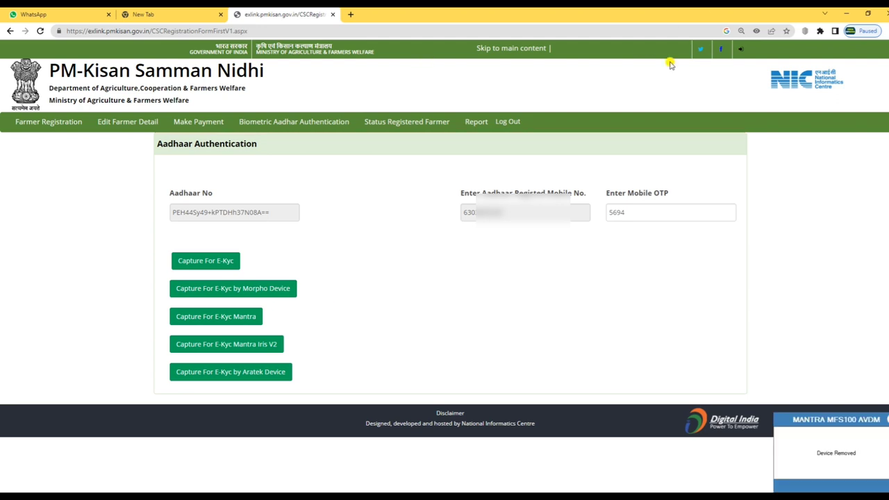
# Capture the farmer's fingerprint on the Mantra device, acknowledging the RDSERVICE and Captured Success alerts
pyautogui.click(230, 320)
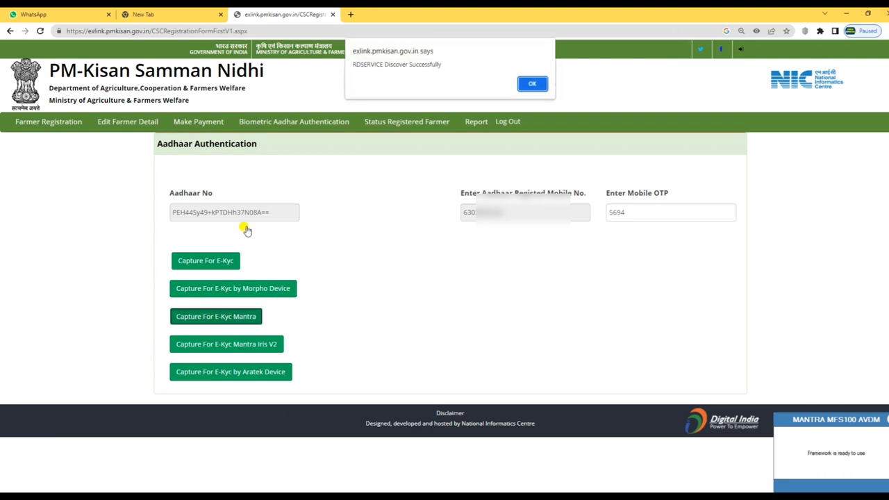
pyautogui.click(533, 82)
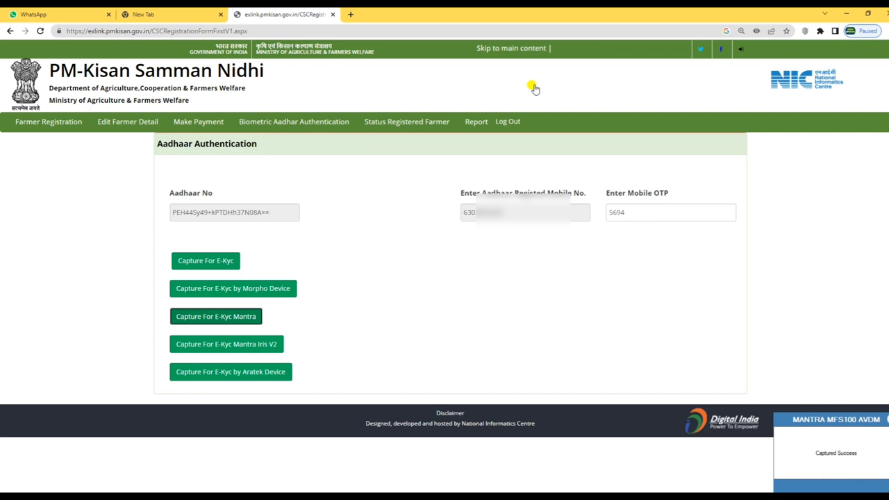
pyautogui.click(531, 85)
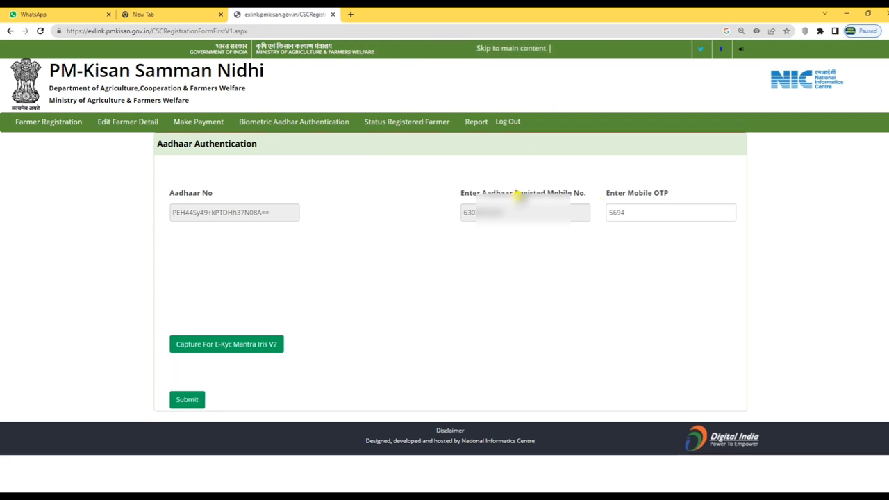
# Submit the Aadhaar authentication form, then position the address-bar caret just after gov.in/
pyautogui.click(186, 400)
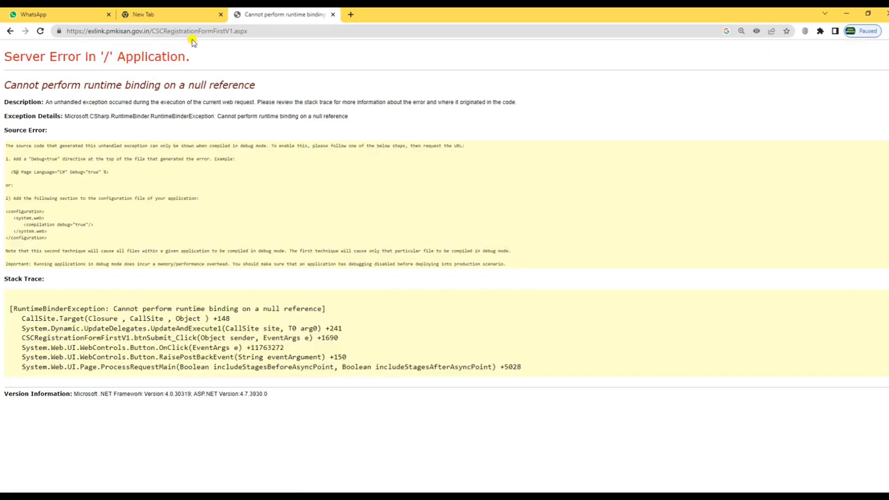
pyautogui.click(164, 32)
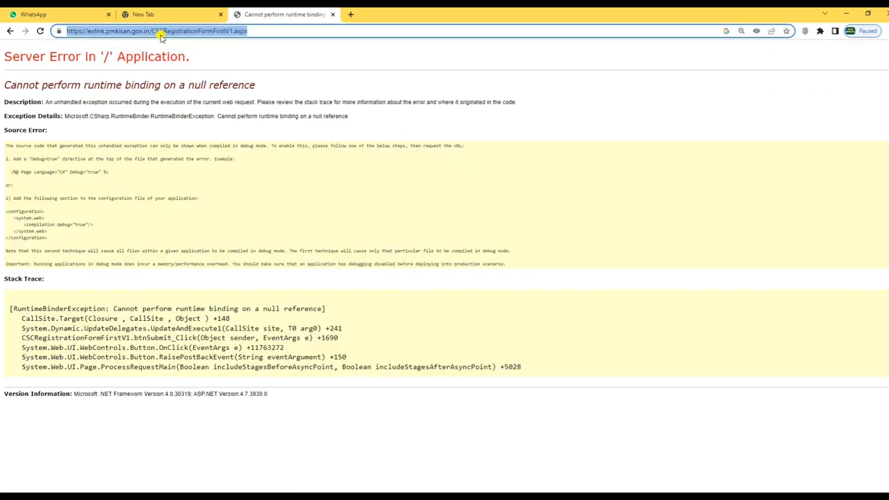
pyautogui.click(154, 31)
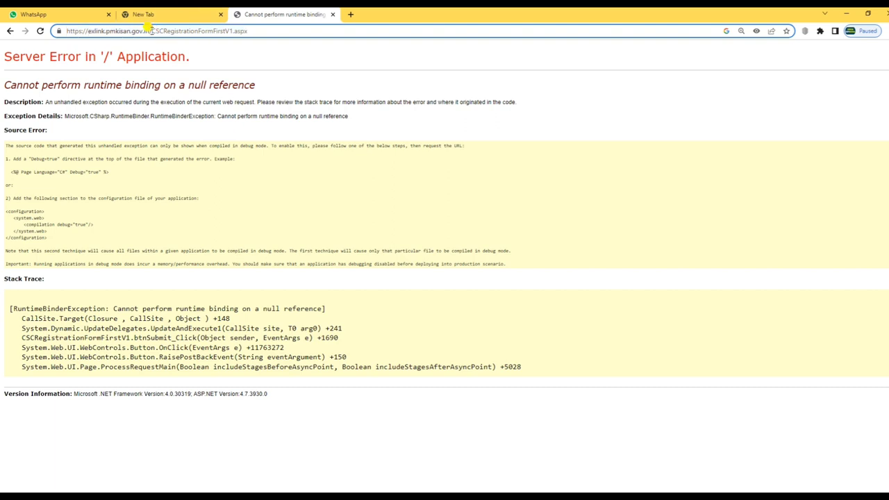
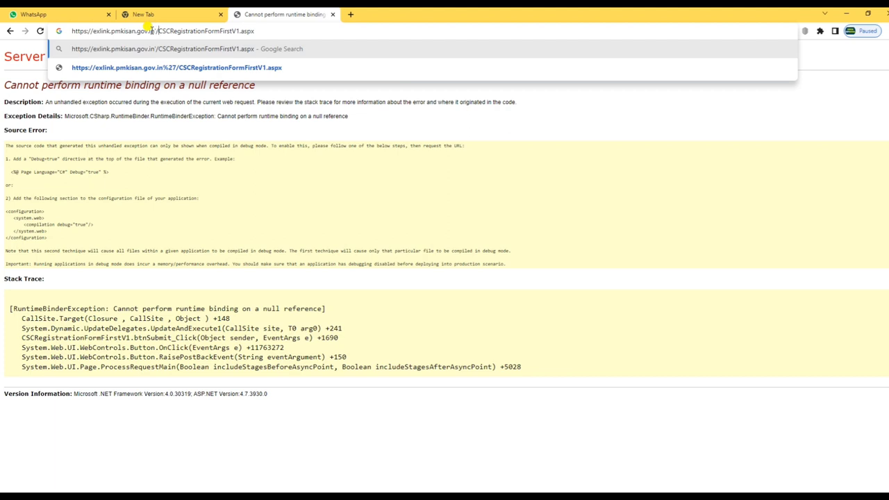
# Insert an apostrophe after the slash before CSCRegistrationFormFirstV1.aspx in the PM-Kisan address
pyautogui.write("'")
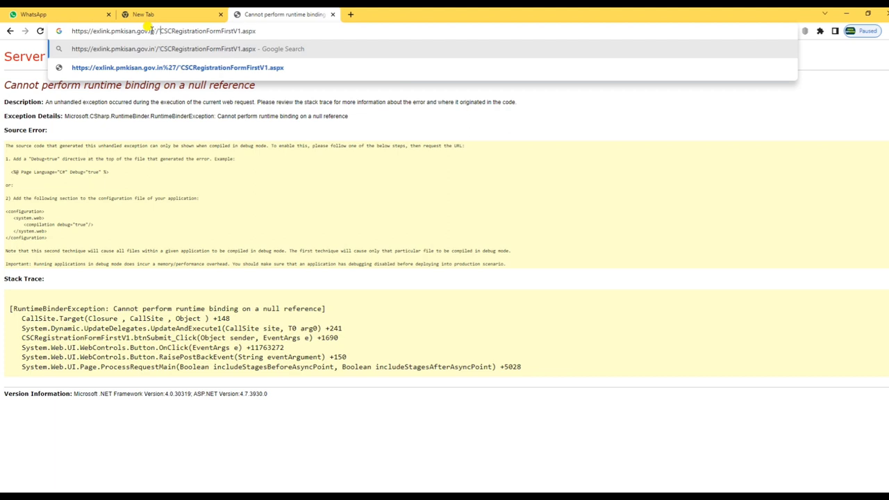
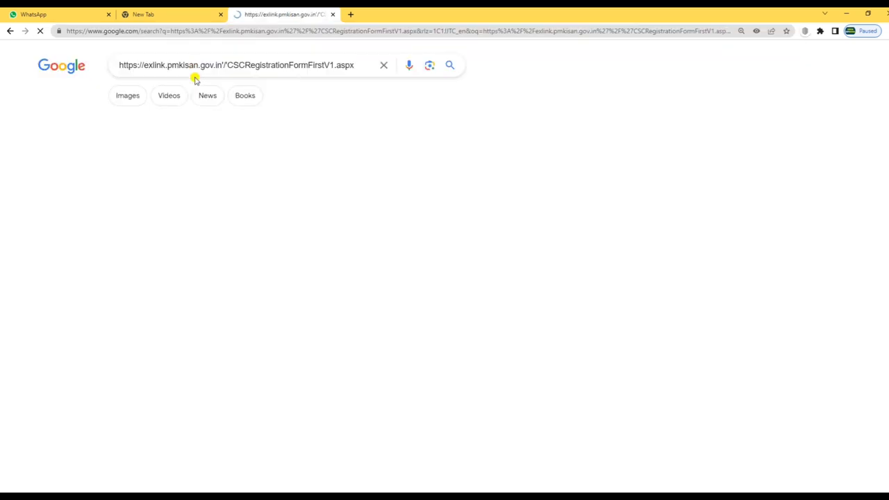
# Open the PM-Kisan portal, sign in through CSC LOGIN, and start a Farmer Registration
pyautogui.click(175, 172)
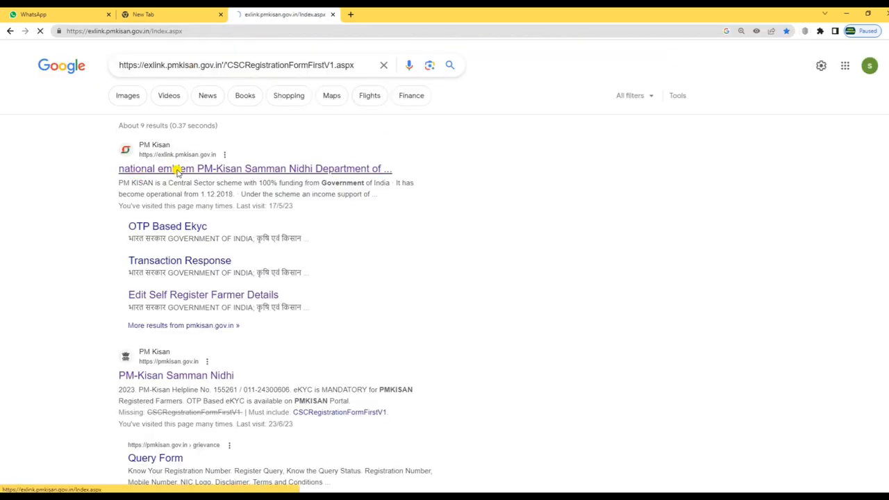
pyautogui.scroll(-2, 740, 323)
pyautogui.scroll(2, 740, 323)
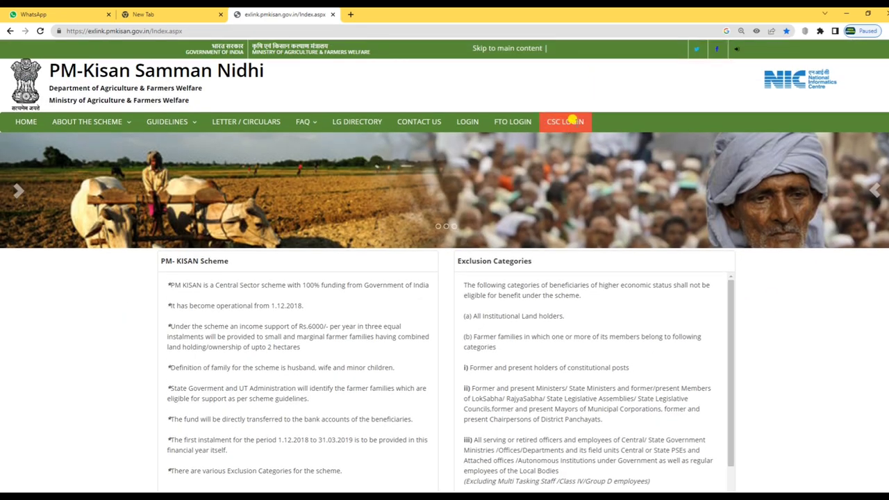
pyautogui.click(571, 120)
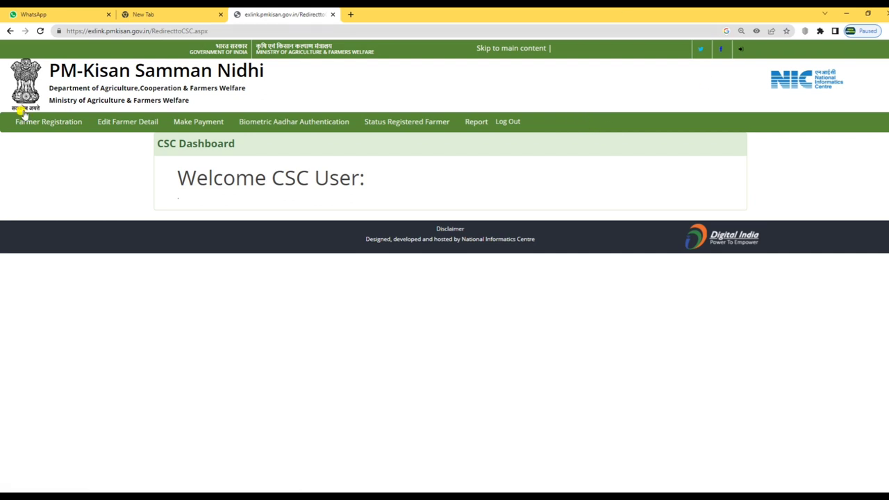
pyautogui.click(32, 121)
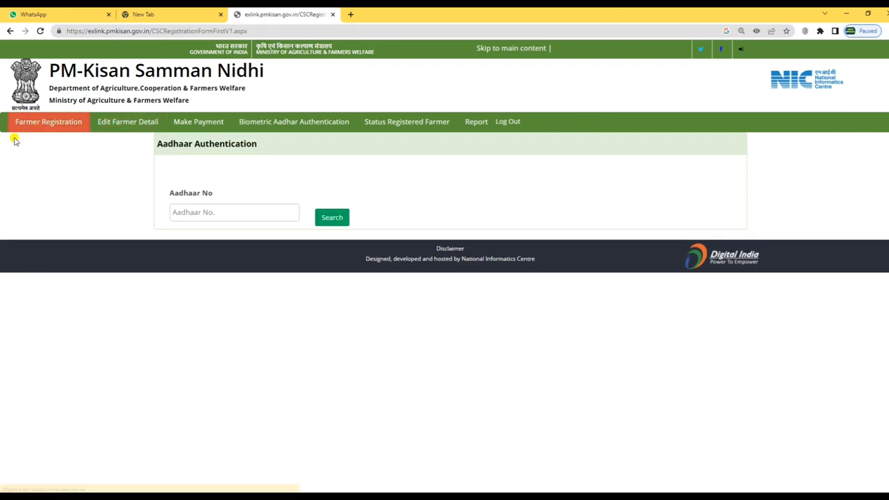
# Look up the farmer's Aadhaar number and request an OTP on the registered mobile number
pyautogui.click(226, 212)
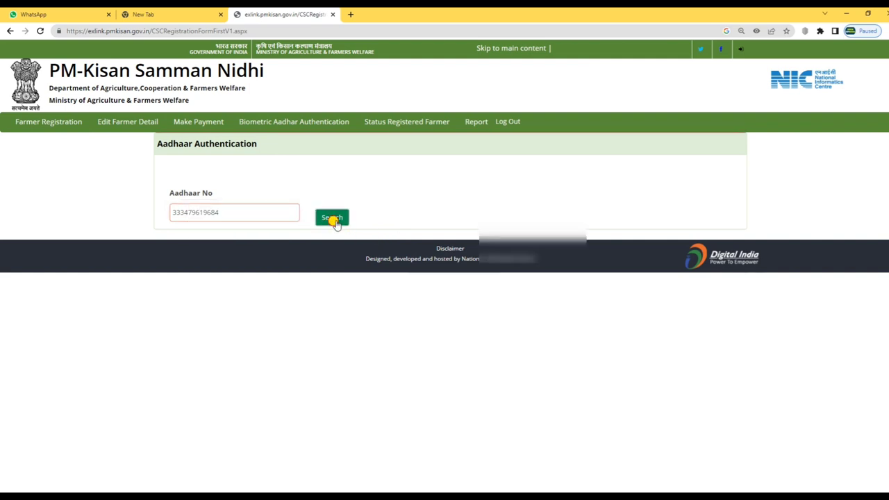
pyautogui.click(332, 218)
pyautogui.click(518, 211)
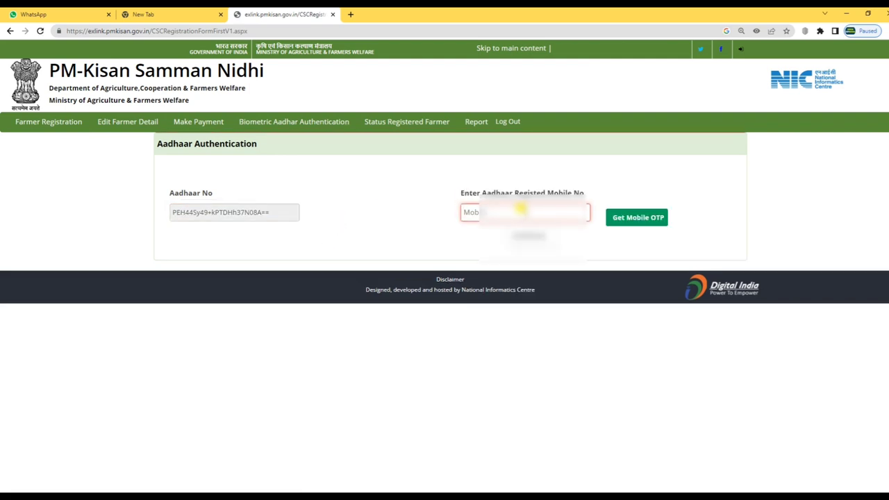
pyautogui.click(526, 235)
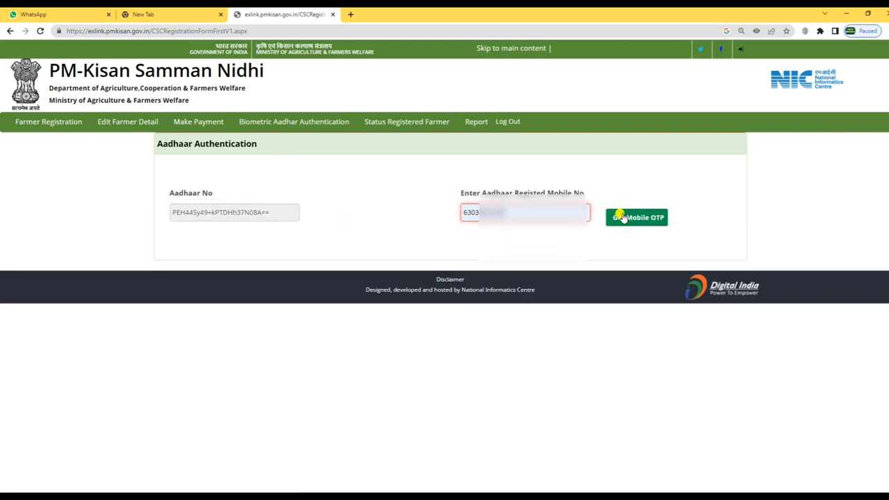
pyautogui.click(623, 219)
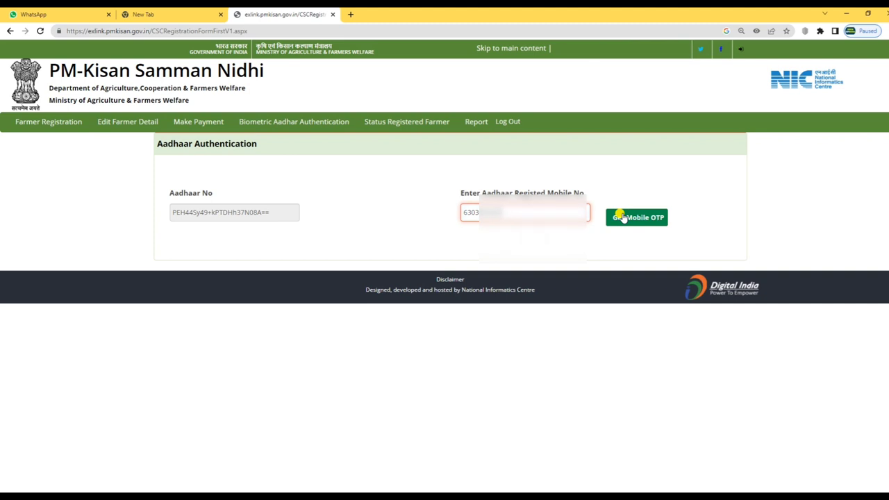
# Submit the received OTP, then re-enter a corrected code after it is rejected
pyautogui.click(635, 224)
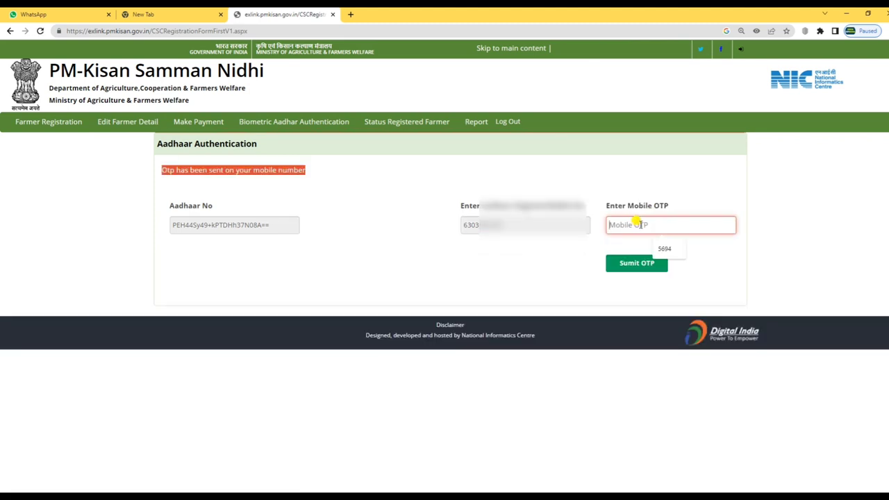
pyautogui.click(636, 264)
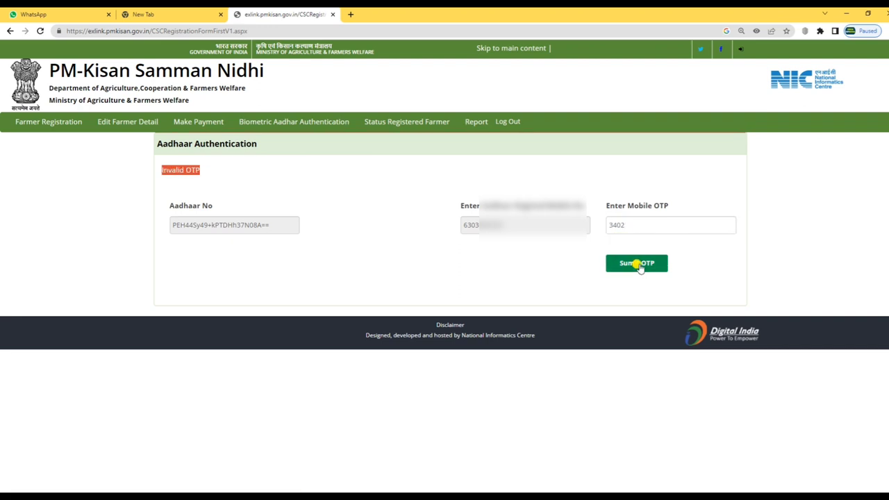
pyautogui.doubleClick(627, 224)
pyautogui.press('BackSpace')
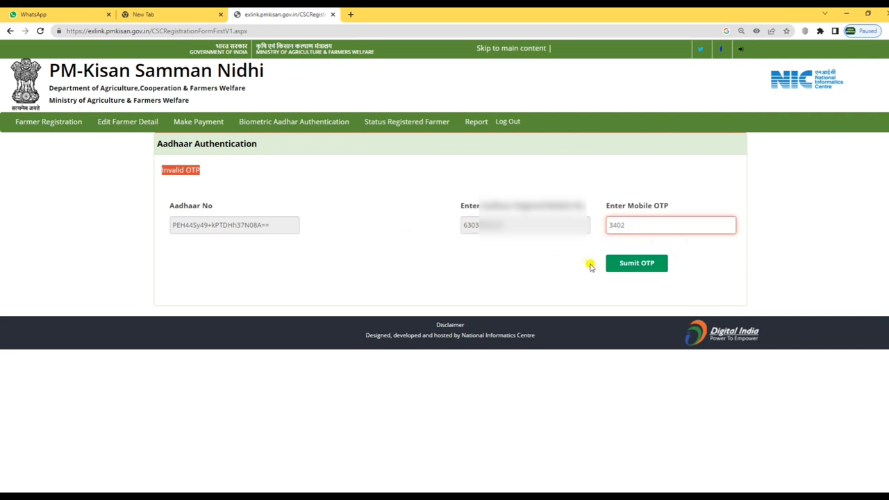
pyautogui.moveTo(633, 225); pyautogui.dragTo(552, 224)
pyautogui.press('BackSpace')
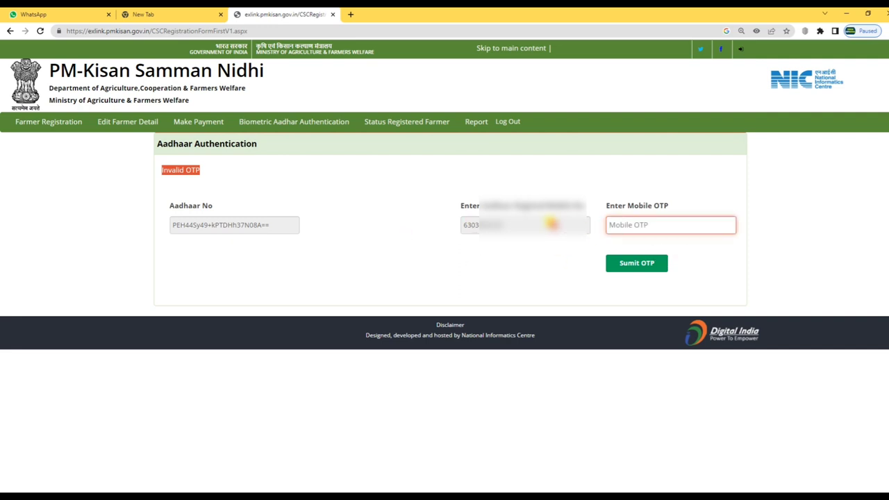
pyautogui.click(651, 265)
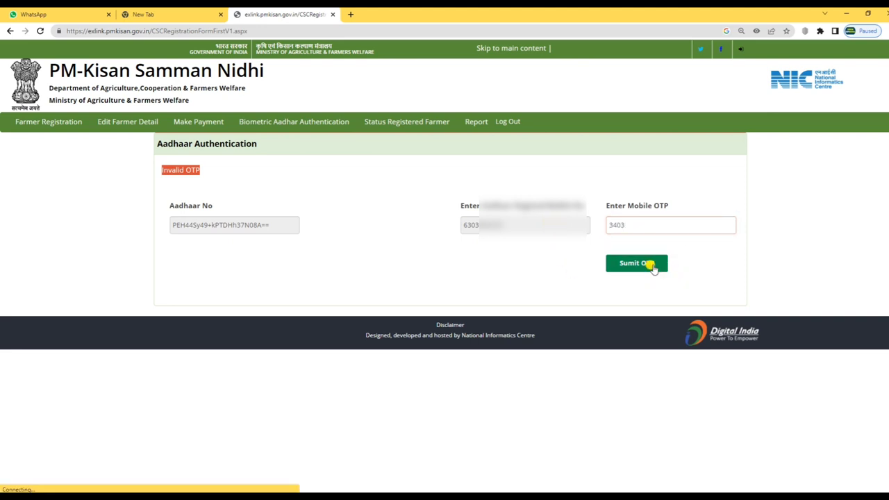
# Capture the farmer's fingerprint with the Mantra device, acknowledge both alerts, and submit the e-KYC
pyautogui.click(237, 331)
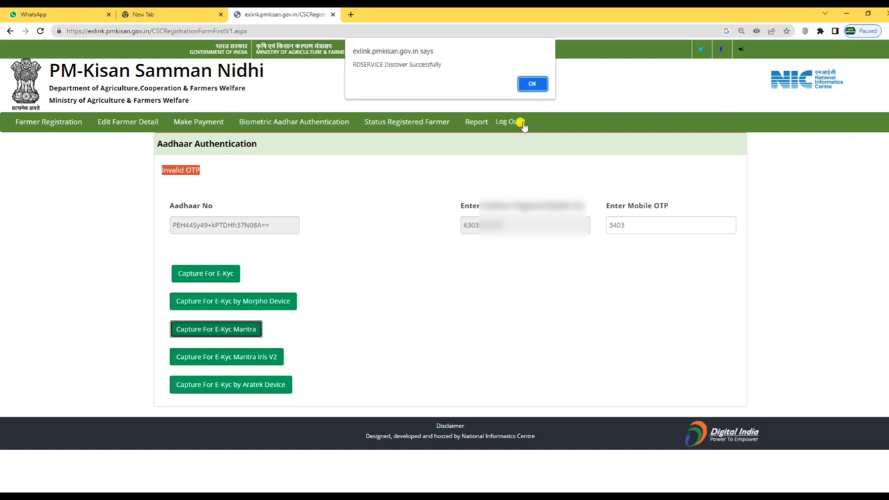
pyautogui.click(532, 83)
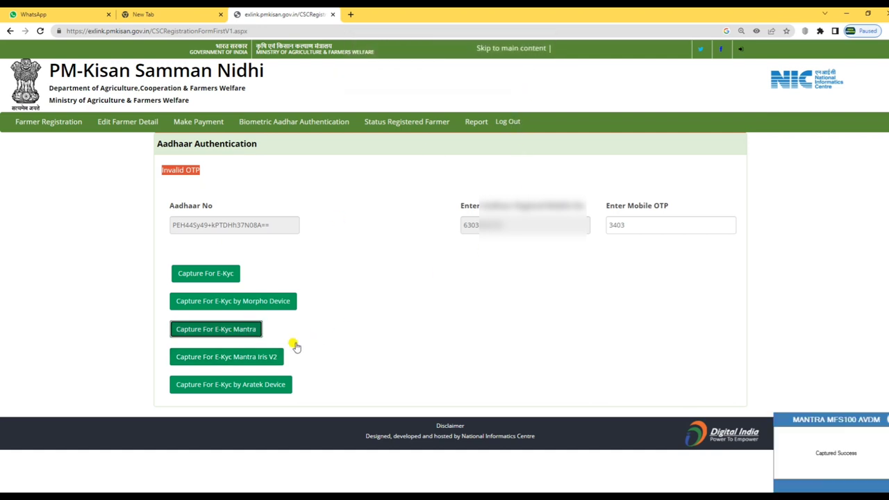
pyautogui.click(528, 83)
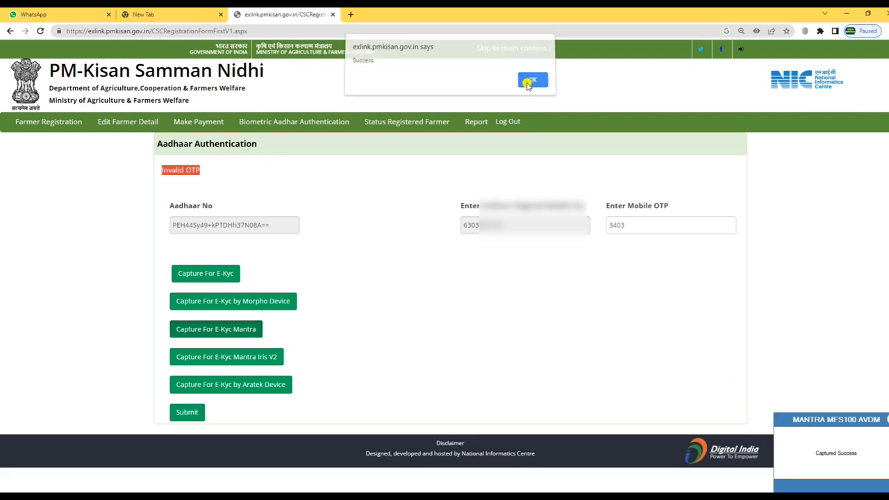
pyautogui.click(187, 411)
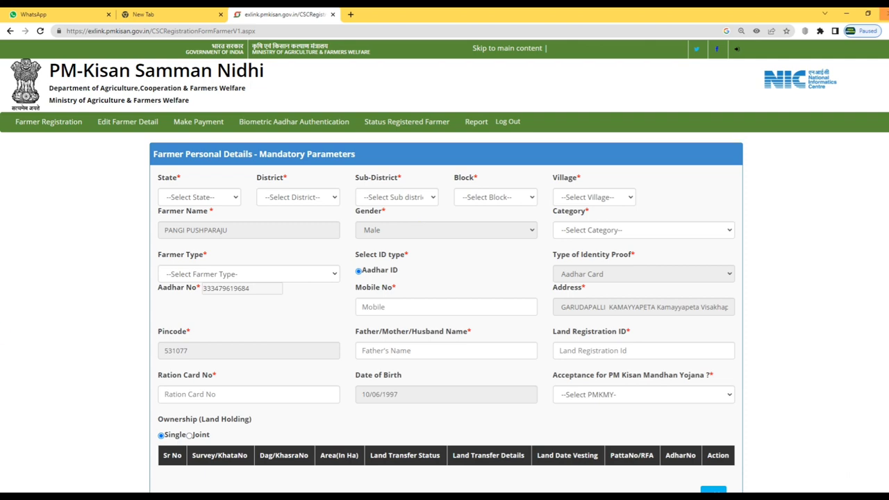
# Set the state to ANDHRA PRADESH and the district to Alluri Sitharama Raju
pyautogui.scroll(-3, 381, 312)
pyautogui.scroll(3, 377, 272)
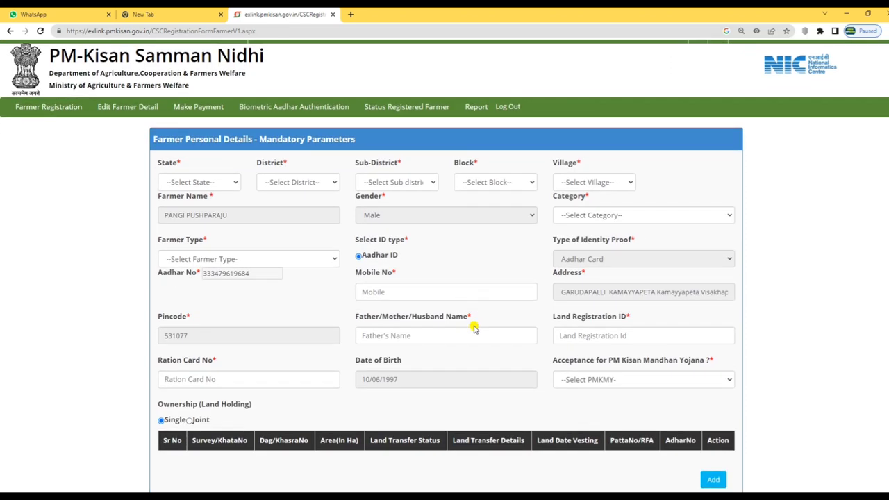
pyautogui.scroll(-3, 473, 328)
pyautogui.scroll(3, 317, 345)
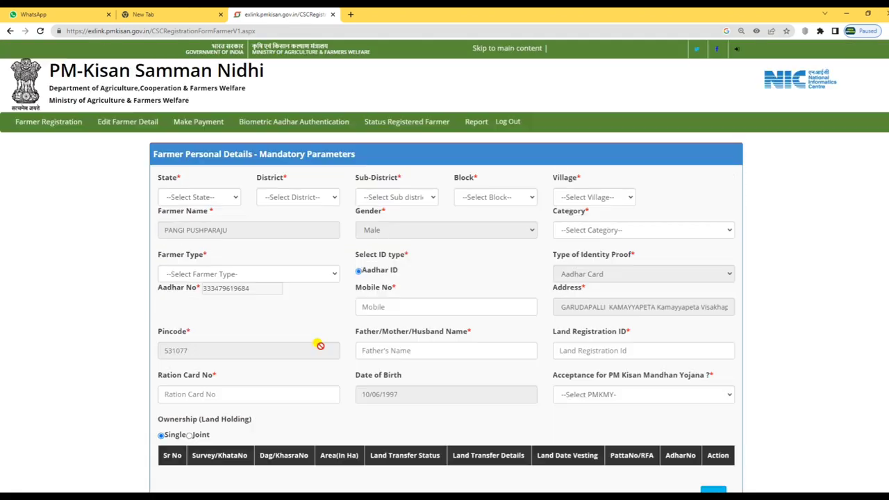
pyautogui.scroll(-3, 324, 347)
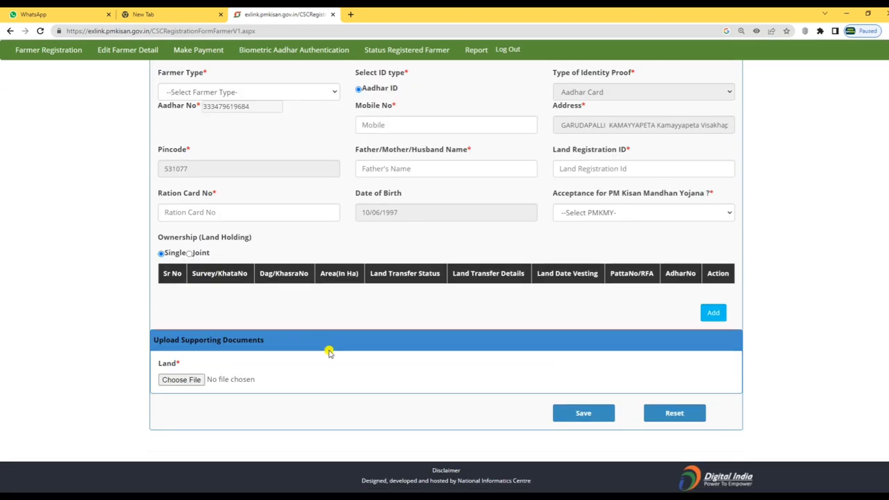
pyautogui.scroll(5, 347, 368)
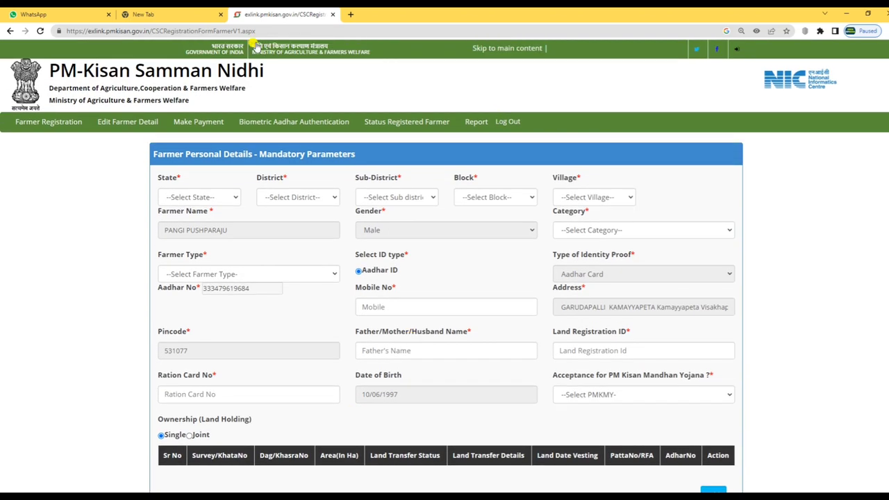
pyautogui.click(186, 198)
pyautogui.press('Down')
pyautogui.press('Down')
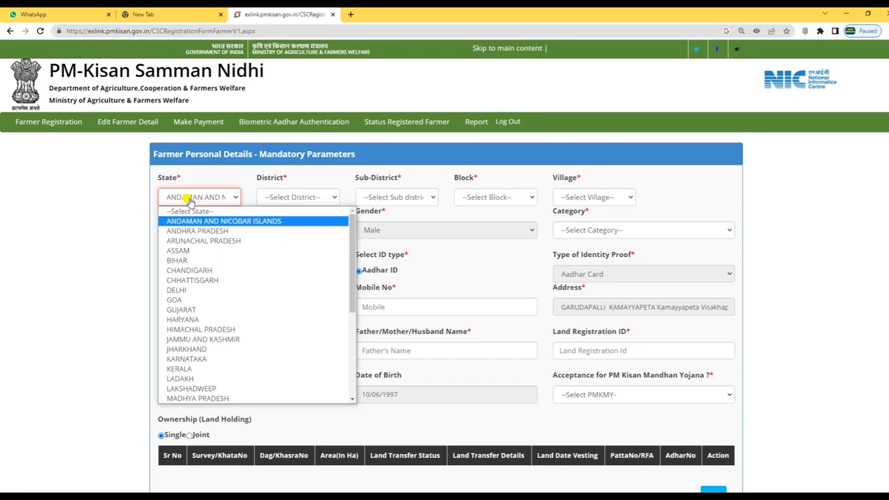
pyautogui.press('Return')
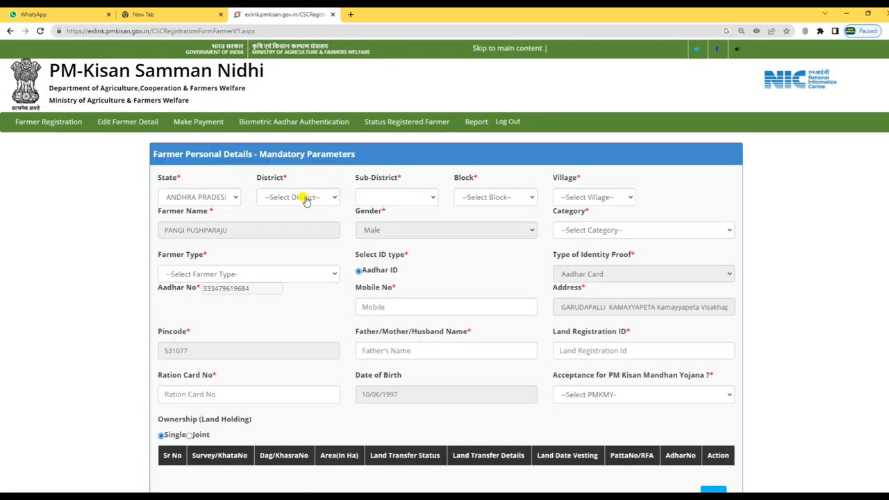
pyautogui.click(306, 199)
pyautogui.press('Down')
pyautogui.press('Return')
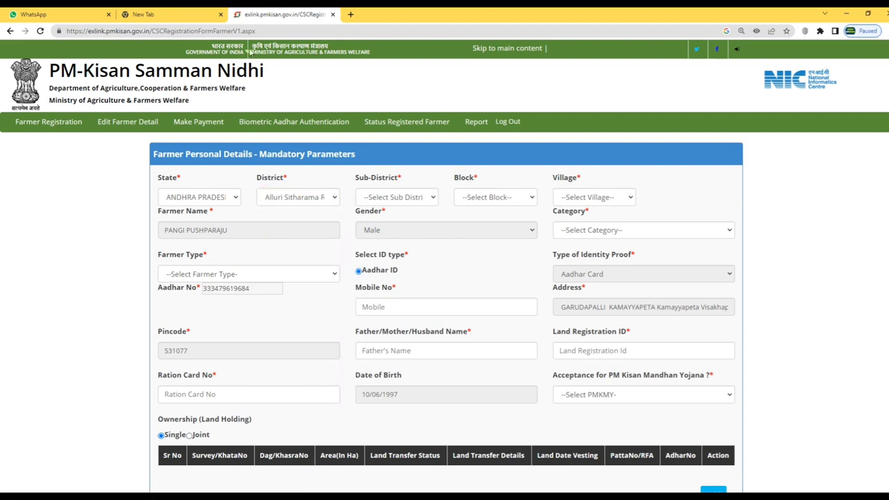
# Set sub-district Hukumpeta, block HUKUMPETA, and village Garudapalle - (584419)
pyautogui.click(399, 198)
pyautogui.press('h')
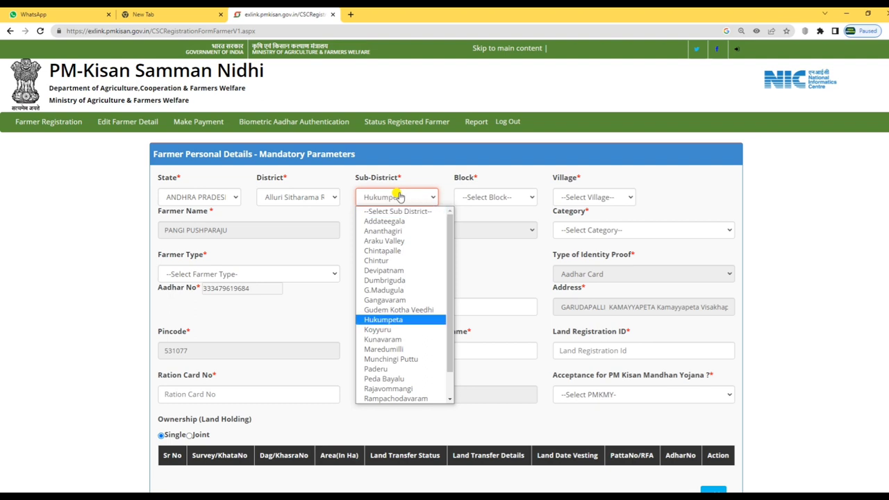
pyautogui.press('Return')
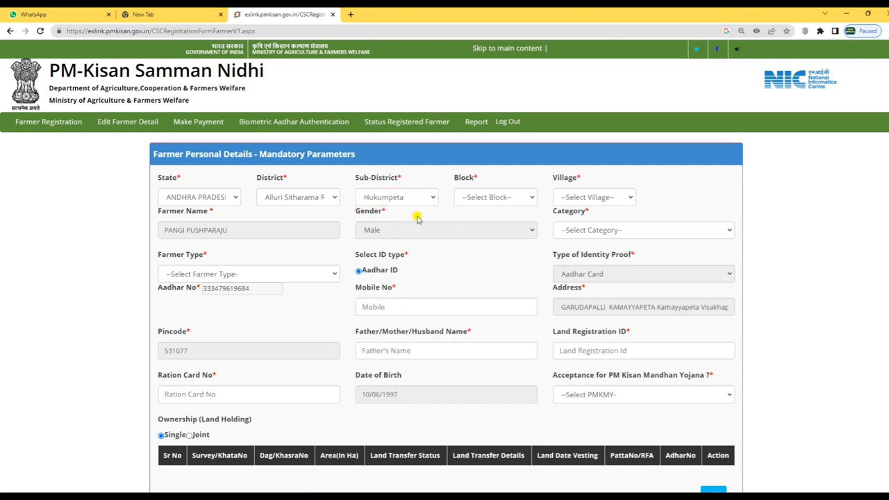
pyautogui.click(481, 198)
pyautogui.press('h')
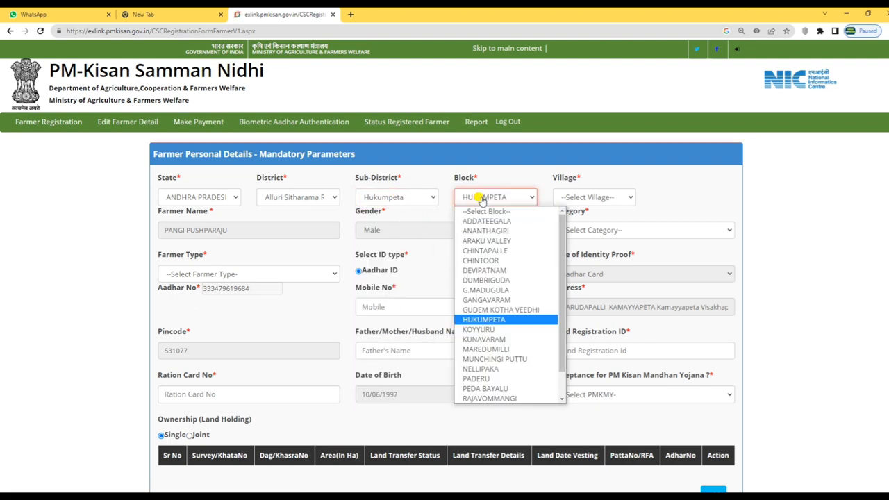
pyautogui.press('Return')
pyautogui.click(580, 198)
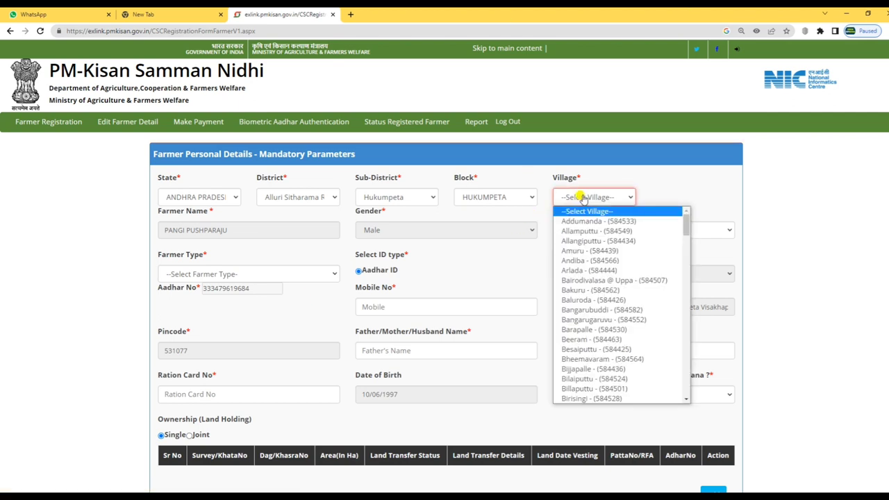
pyautogui.press('g')
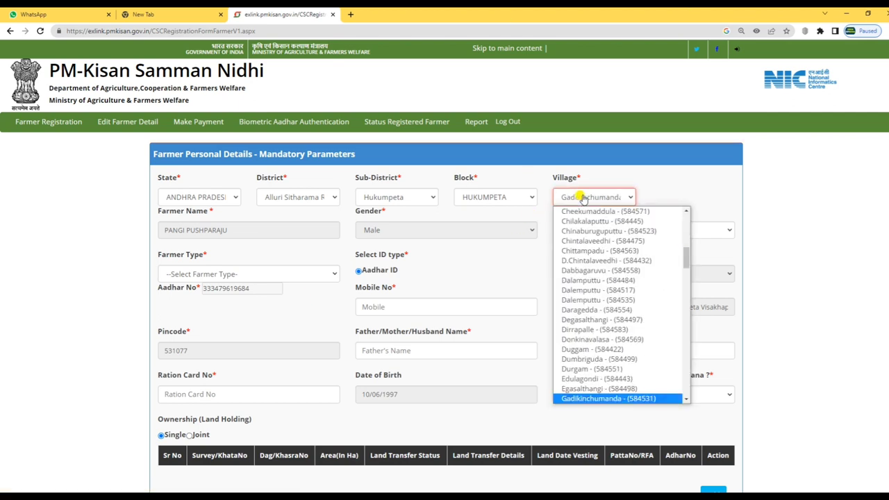
pyautogui.press('r')
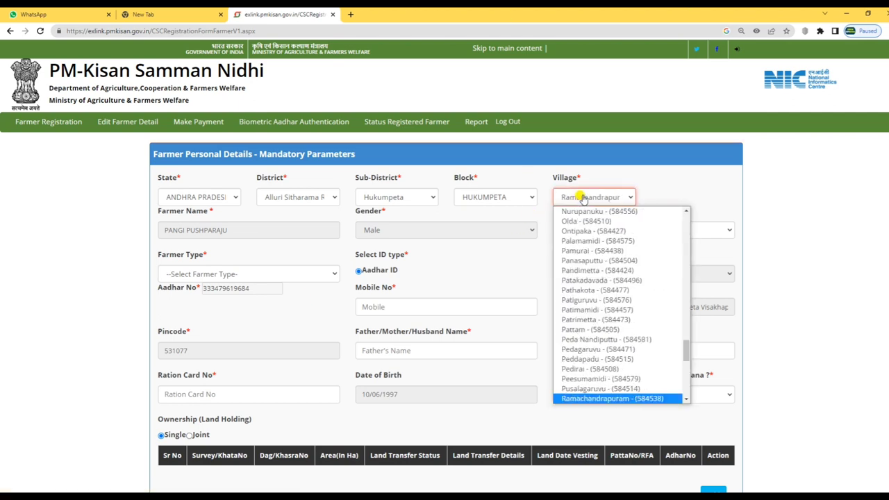
pyautogui.press('Down')
pyautogui.write('gar')
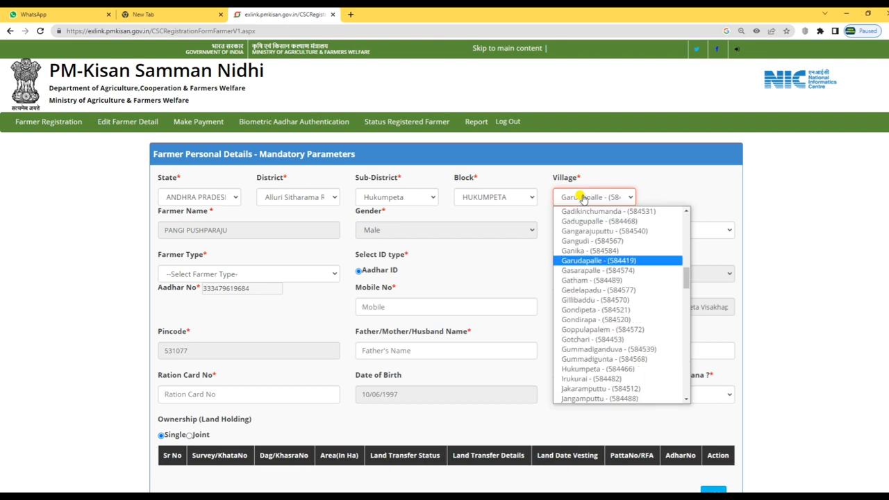
pyautogui.press('Return')
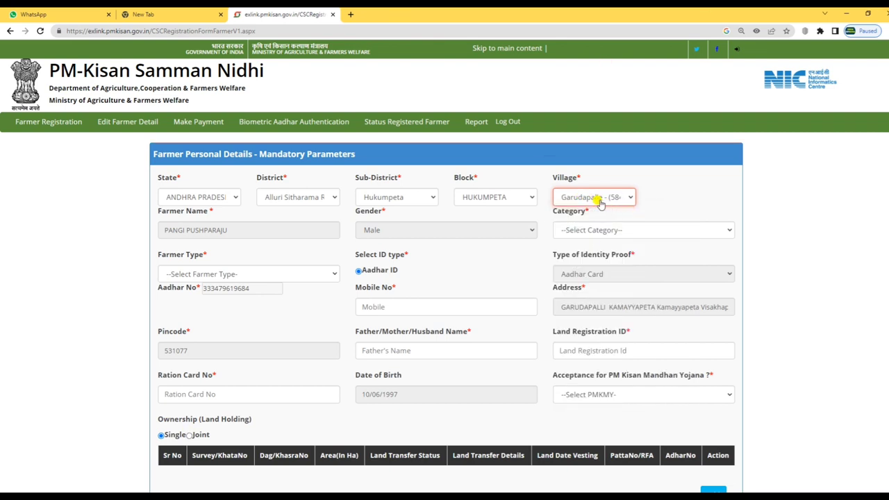
# Set the farmer's category to ST and farmer type to Small (1-2Ha)
pyautogui.scroll(-2, 421, 215)
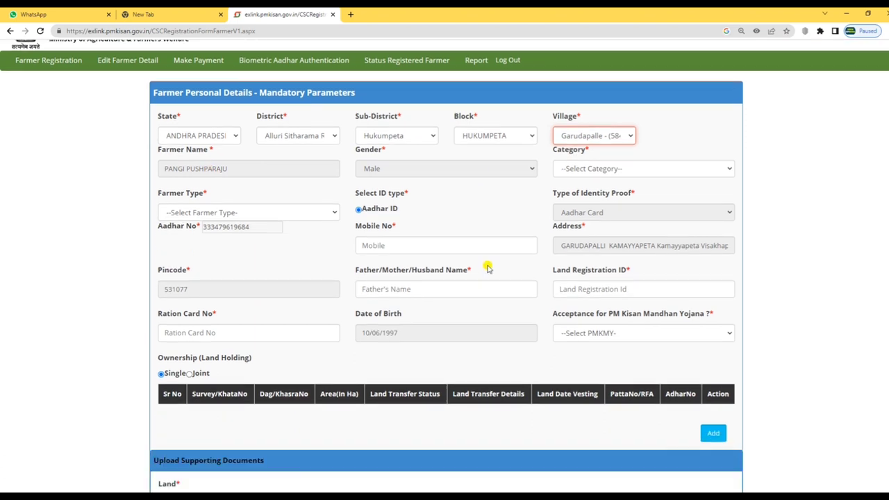
pyautogui.click(582, 137)
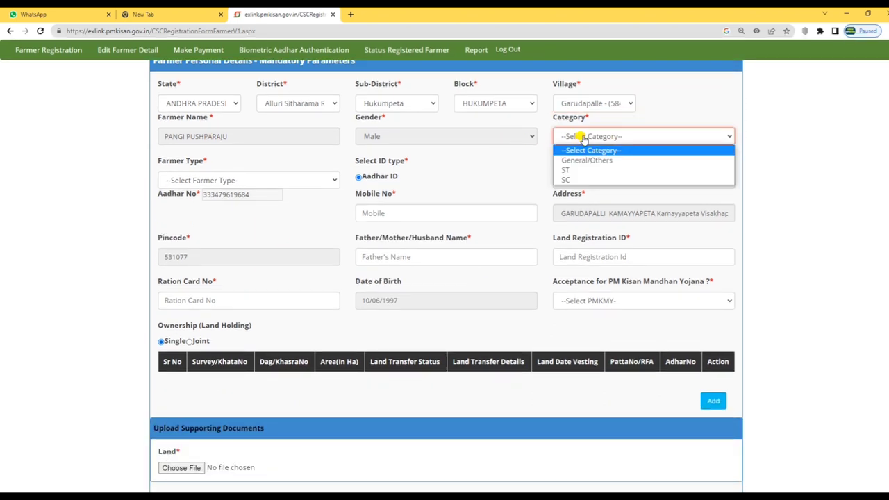
pyautogui.click(569, 170)
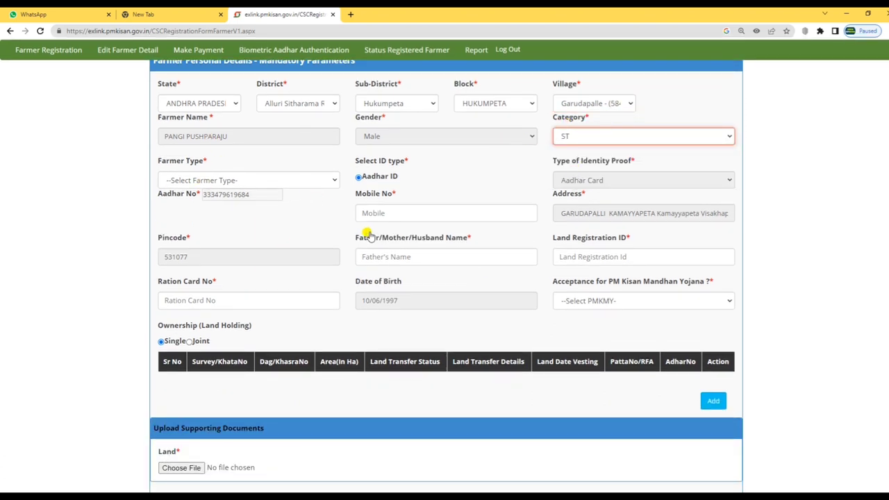
pyautogui.scroll(2, 368, 236)
pyautogui.click(182, 274)
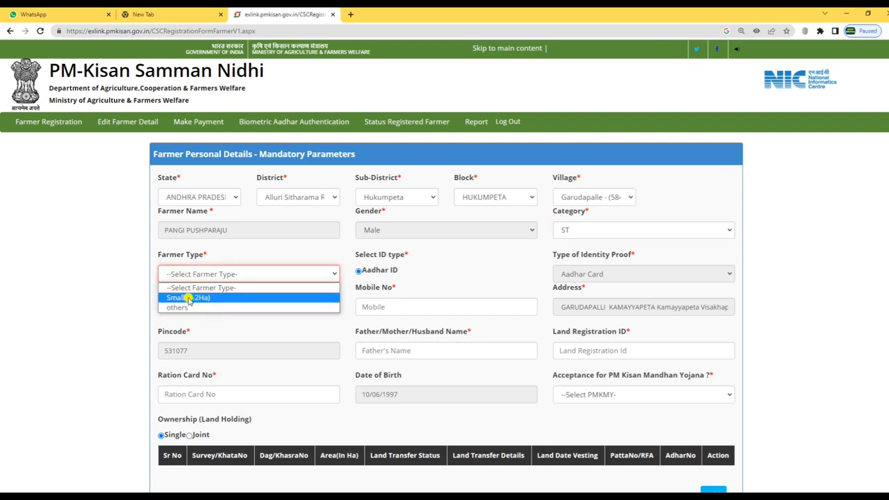
pyautogui.click(225, 297)
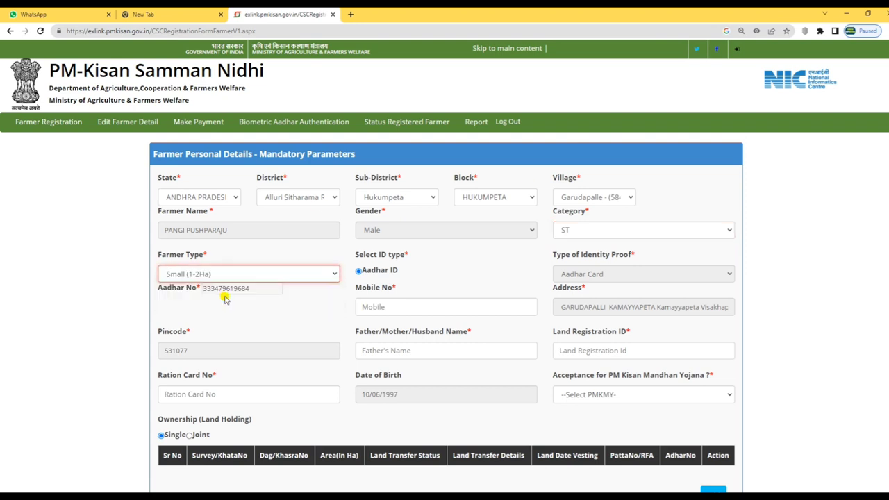
# Enter the farmer's mobile number and the father's name
pyautogui.scroll(-1, 449, 303)
pyautogui.click(392, 259)
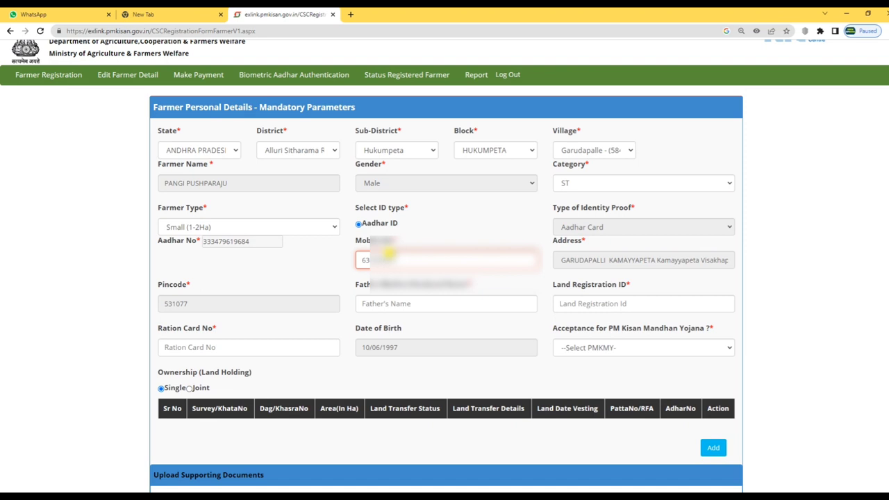
pyautogui.scroll(-2, 383, 236)
pyautogui.click(378, 211)
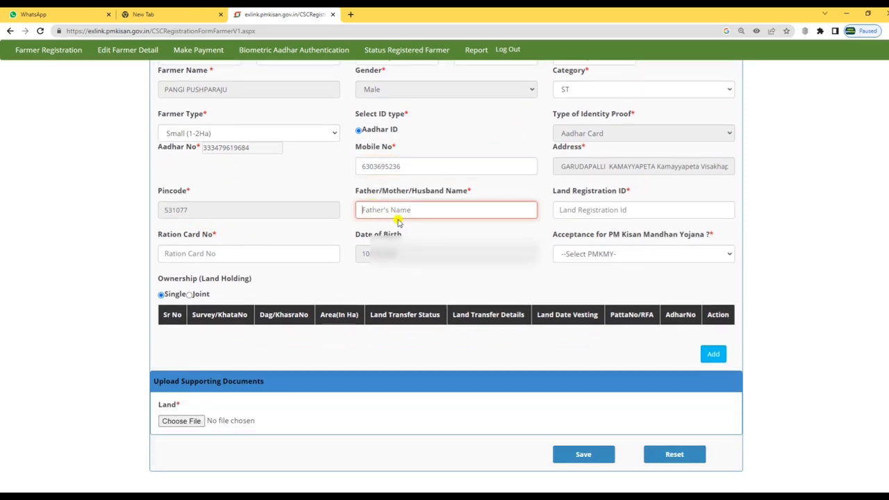
pyautogui.scroll(2, 506, 254)
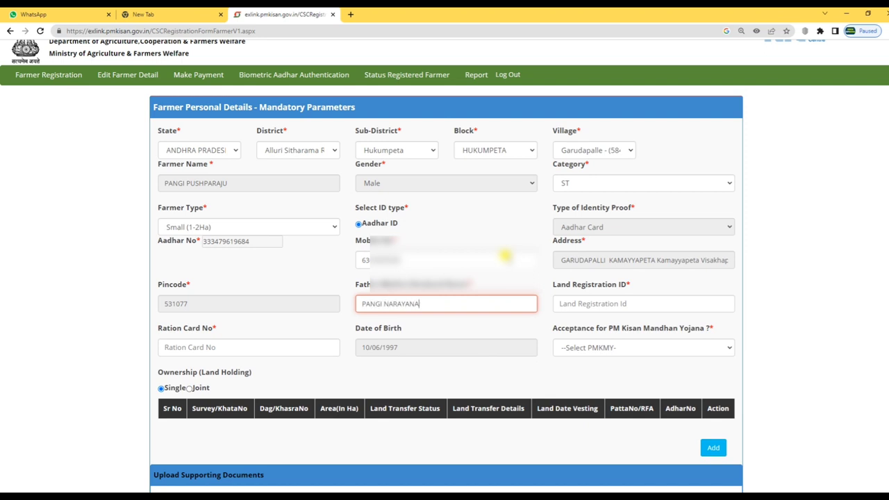
pyautogui.click(579, 308)
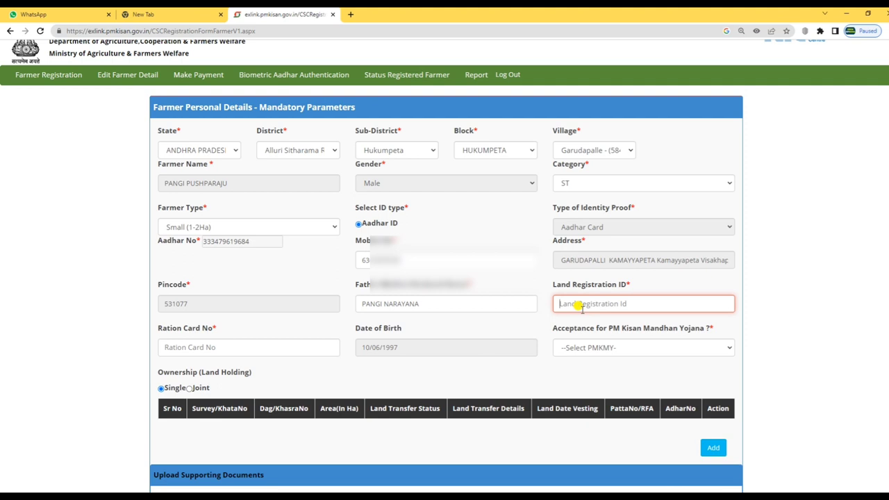
pyautogui.scroll(-2, 598, 299)
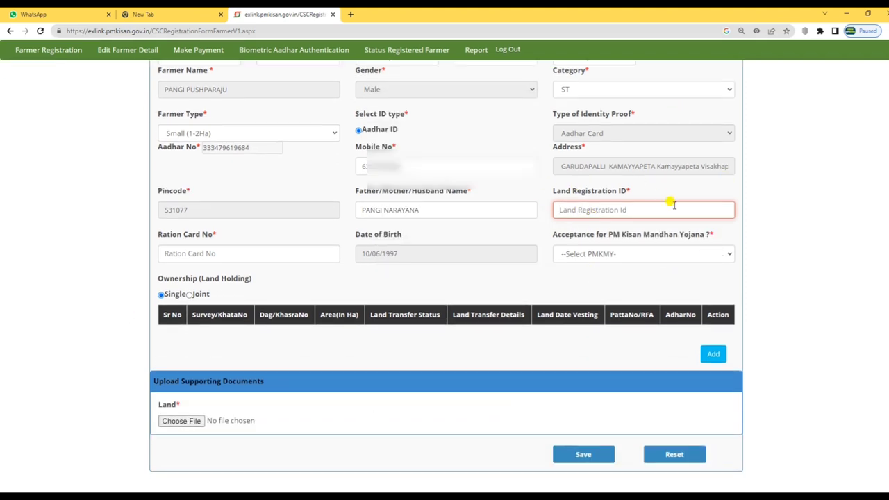
pyautogui.click(189, 254)
pyautogui.click(592, 211)
pyautogui.click(196, 252)
pyautogui.click(597, 210)
pyautogui.hotkey('ctrl', '1')
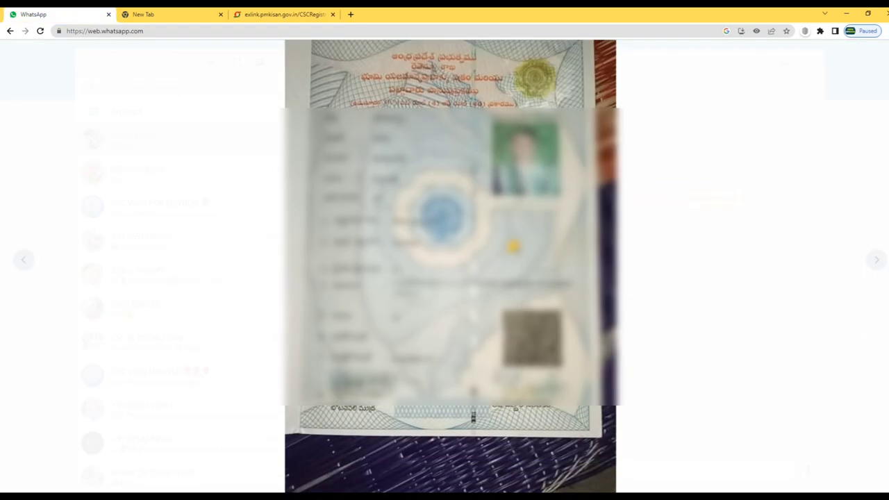
pyautogui.click(511, 246)
pyautogui.click(525, 203)
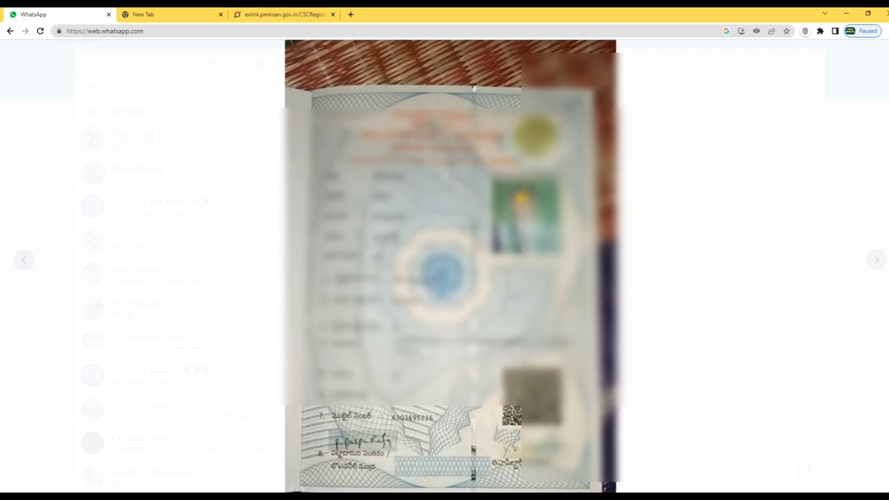
pyautogui.click(474, 69)
pyautogui.click(23, 260)
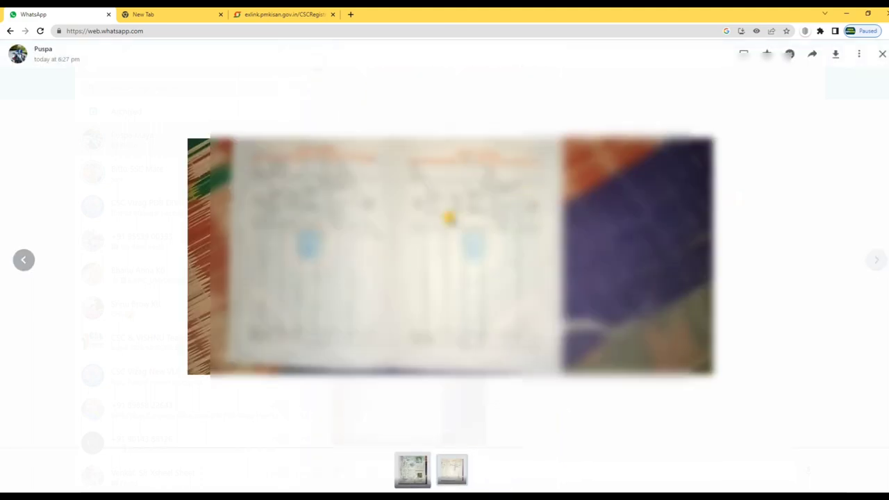
pyautogui.click(453, 216)
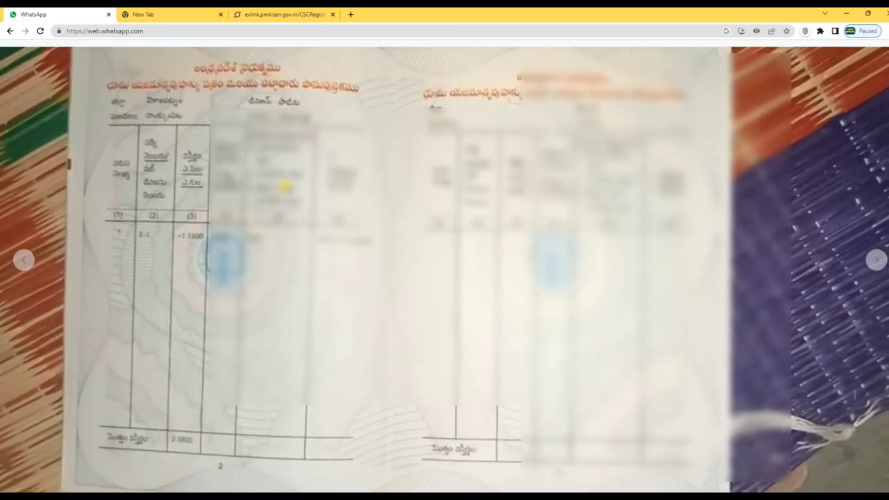
pyautogui.click(444, 250)
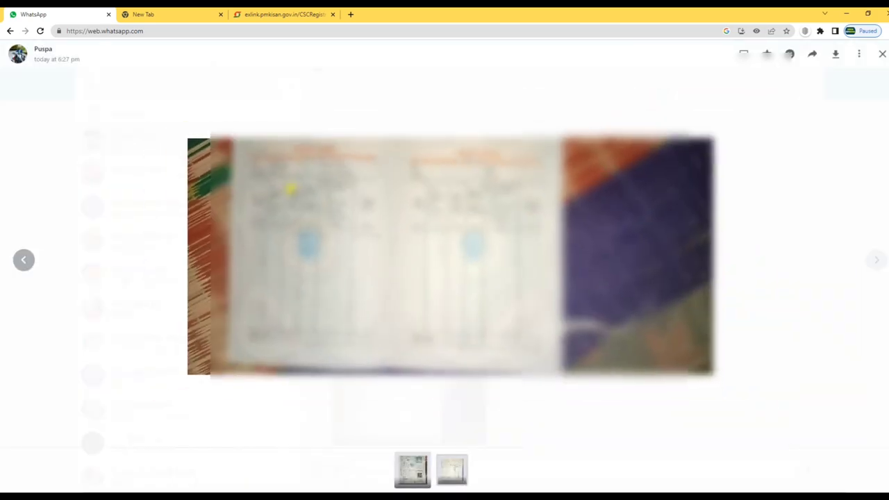
pyautogui.press('Left')
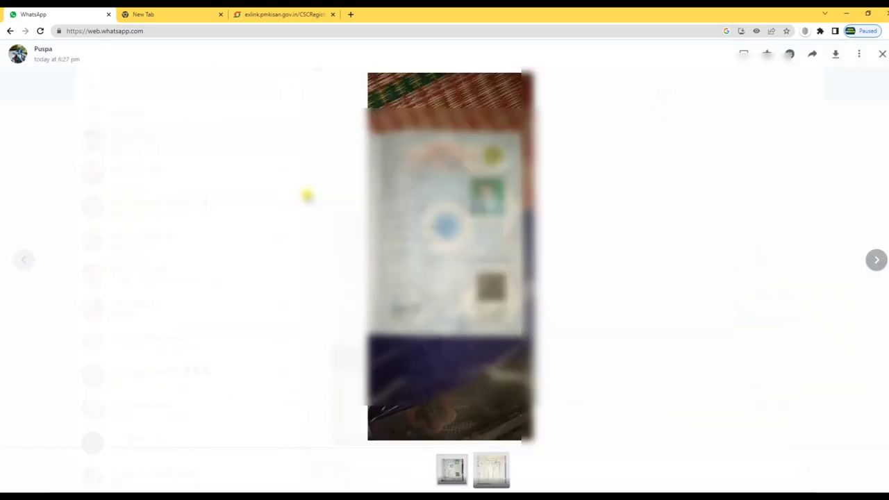
pyautogui.click(483, 226)
pyautogui.click(483, 226)
pyautogui.hotkey('ctrl', '3')
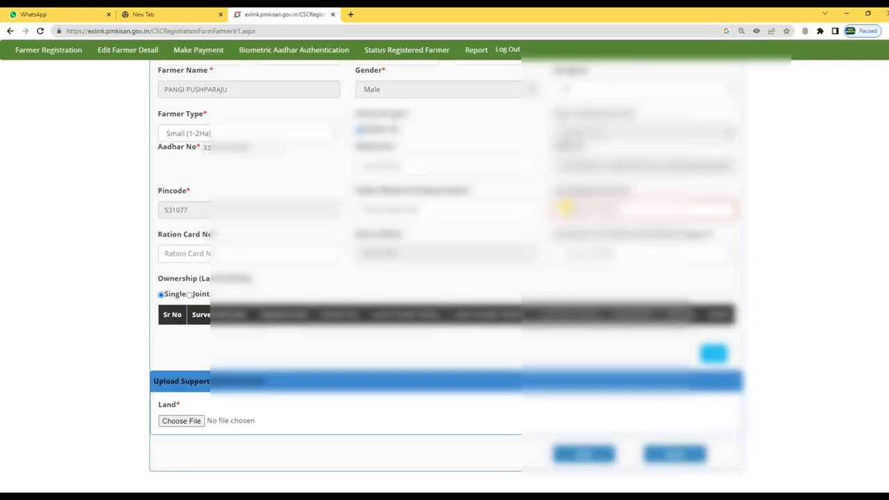
# Answer Yes to the PM Kisan Mandhan Yojana acceptance question
pyautogui.click(201, 255)
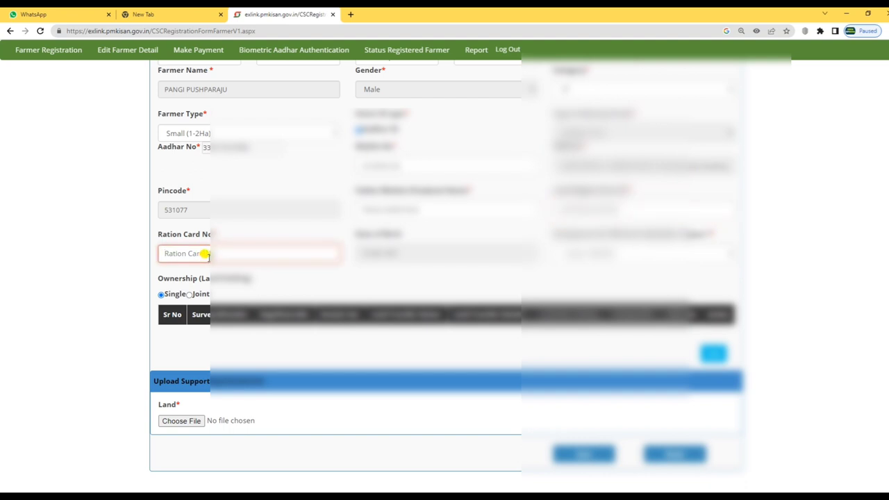
pyautogui.click(623, 255)
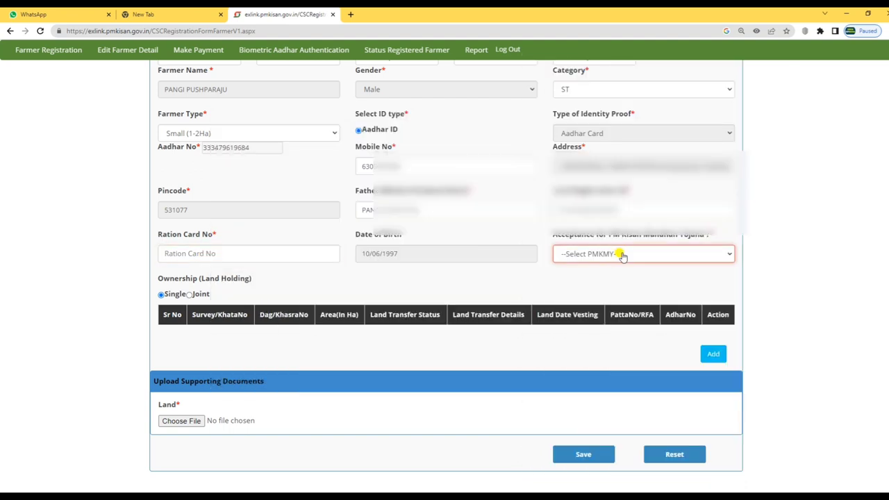
pyautogui.click(232, 251)
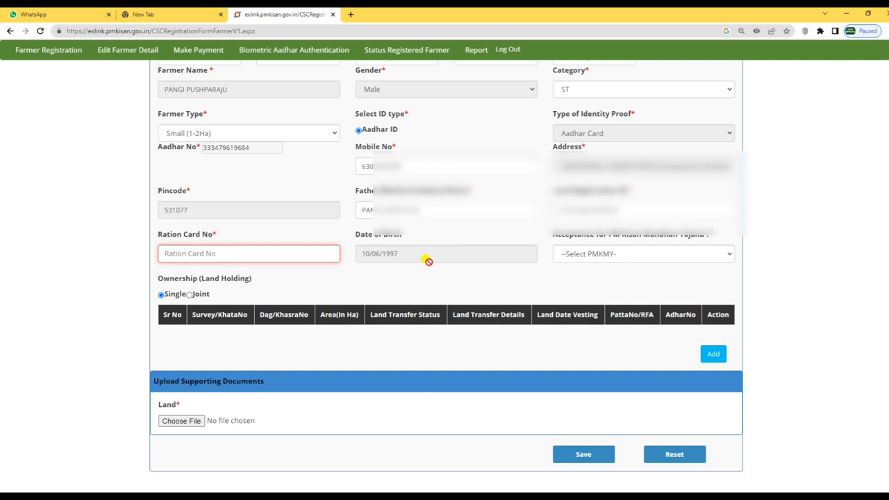
pyautogui.moveTo(561, 235); pyautogui.dragTo(722, 236)
pyautogui.click(607, 256)
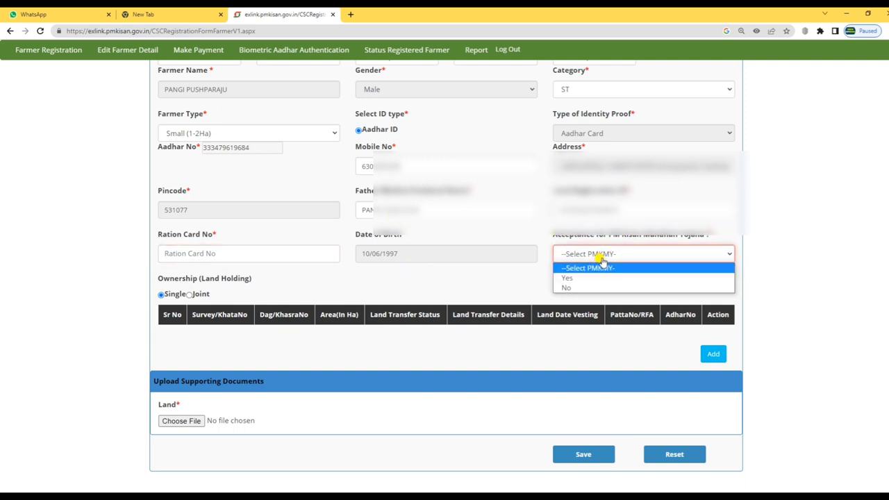
pyautogui.click(581, 279)
pyautogui.click(584, 257)
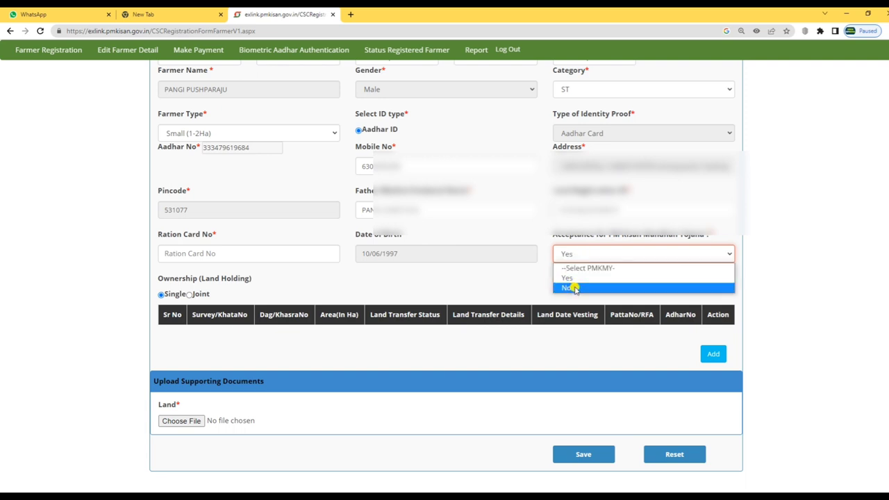
pyautogui.click(575, 288)
pyautogui.click(581, 259)
pyautogui.moveTo(609, 234); pyautogui.dragTo(709, 234)
pyautogui.click(671, 234)
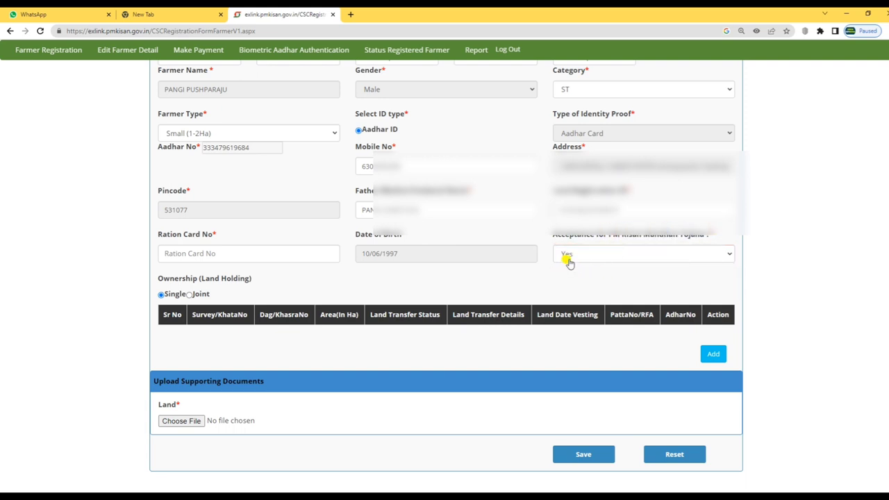
pyautogui.moveTo(556, 236); pyautogui.dragTo(710, 234)
pyautogui.click(716, 232)
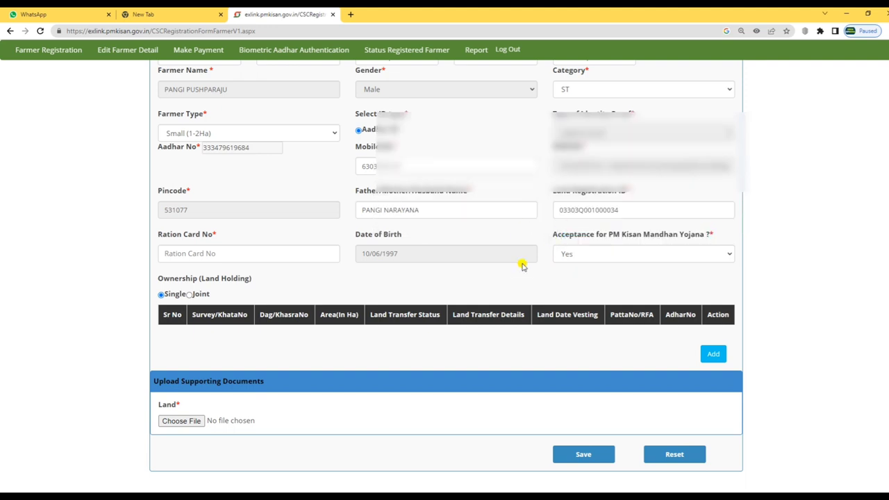
# Switch land ownership from Joint to Single and open the Add Land Detail panel
pyautogui.scroll(-1, 522, 247)
pyautogui.moveTo(169, 237); pyautogui.dragTo(233, 239)
pyautogui.click(242, 241)
pyautogui.click(186, 255)
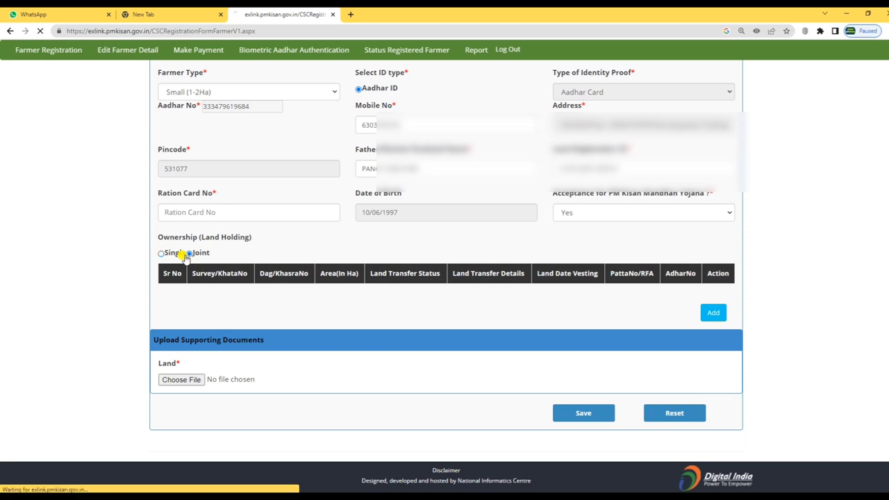
pyautogui.scroll(1, 316, 306)
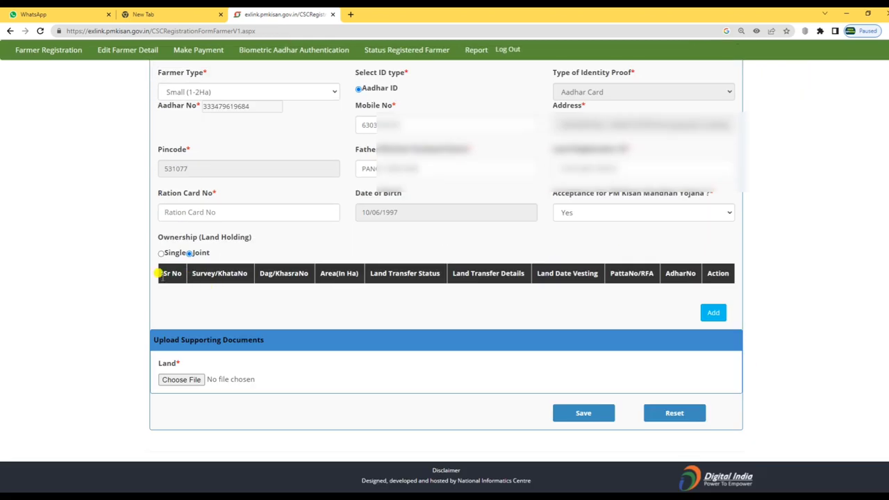
pyautogui.click(160, 254)
pyautogui.click(713, 312)
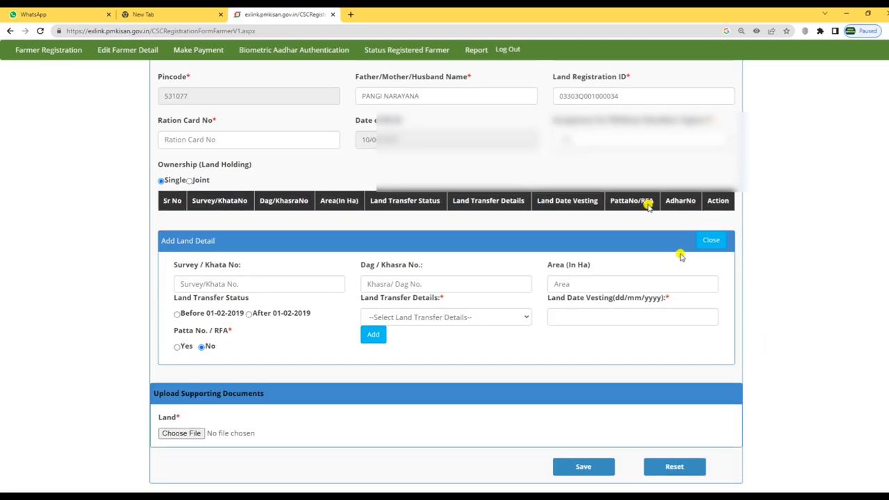
# Go through the Survey / Khata No., Dag / Khasra No. and Area (In Ha) fields without entering values
pyautogui.click(203, 284)
pyautogui.click(416, 284)
pyautogui.click(596, 283)
pyautogui.click(549, 265)
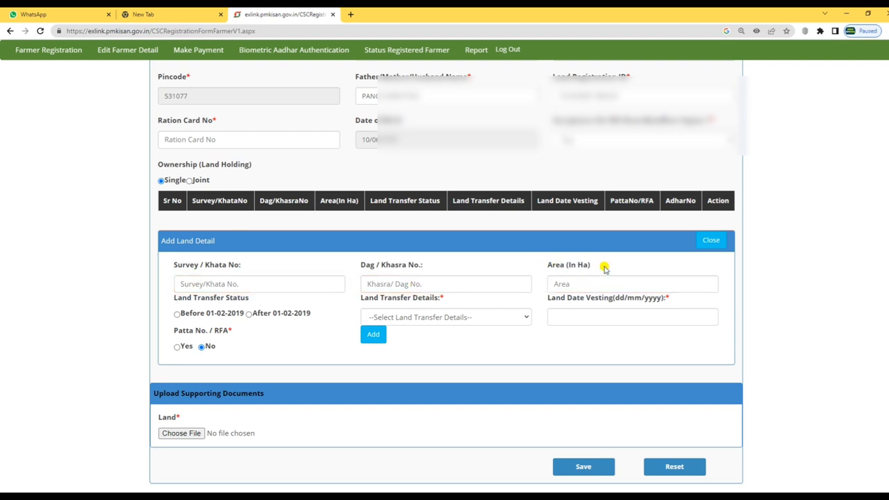
pyautogui.moveTo(185, 307); pyautogui.dragTo(238, 297)
pyautogui.click(283, 298)
pyautogui.doubleClick(233, 313)
pyautogui.doubleClick(301, 313)
pyautogui.doubleClick(221, 313)
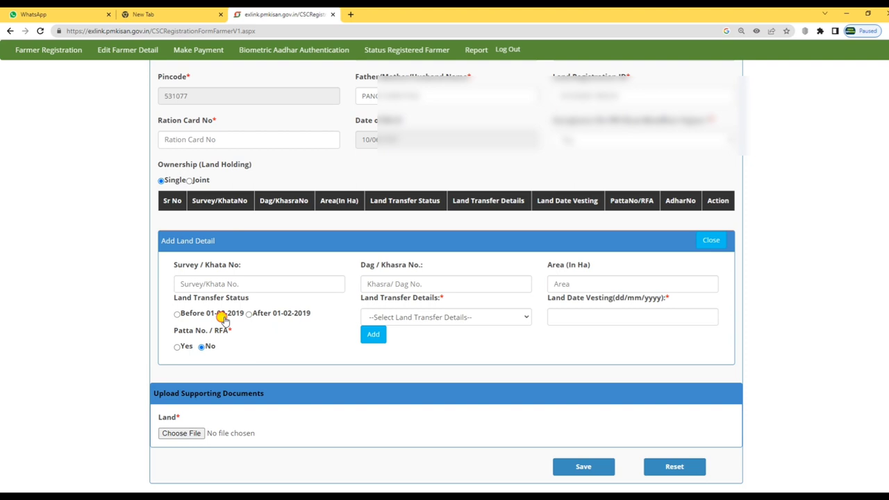
pyautogui.moveTo(240, 314); pyautogui.dragTo(197, 314)
pyautogui.click(267, 323)
pyautogui.moveTo(272, 314); pyautogui.dragTo(389, 299)
pyautogui.click(309, 317)
# Check the land transfer details list and vesting date calendar, leaving both unset
pyautogui.click(433, 321)
pyautogui.click(434, 329)
pyautogui.click(460, 300)
pyautogui.click(444, 316)
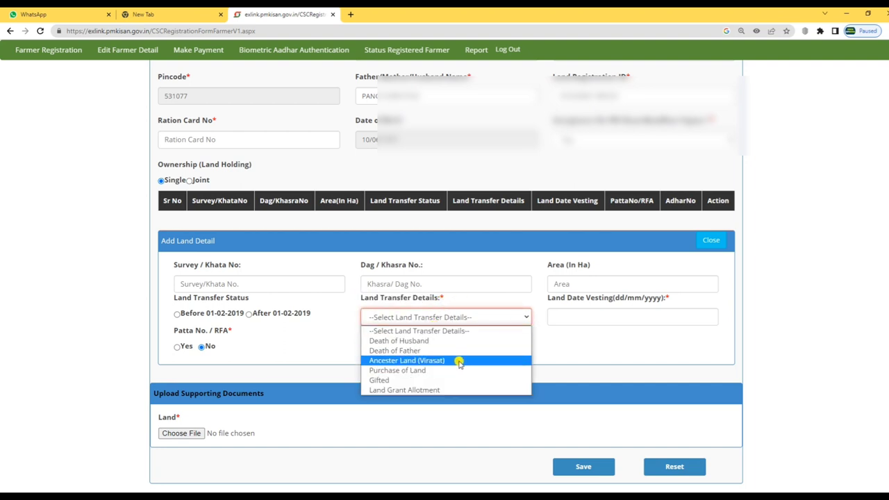
pyautogui.click(614, 348)
pyautogui.moveTo(567, 298); pyautogui.dragTo(609, 299)
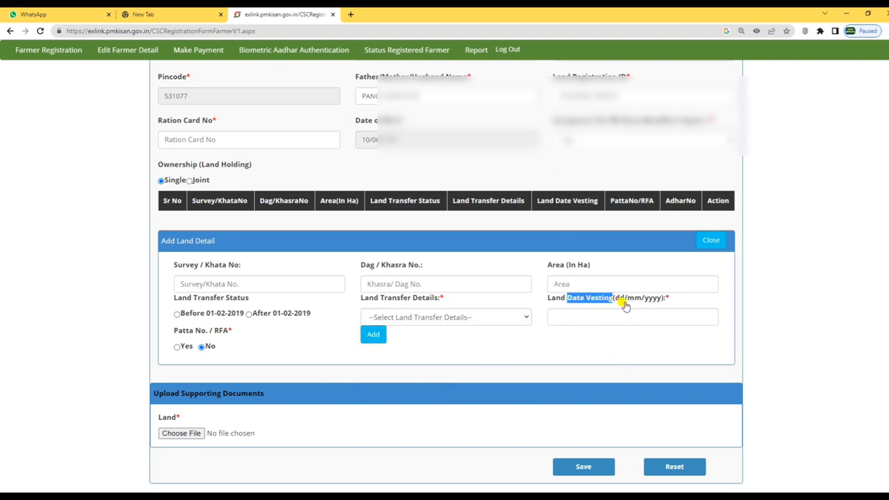
pyautogui.click(621, 340)
pyautogui.click(554, 315)
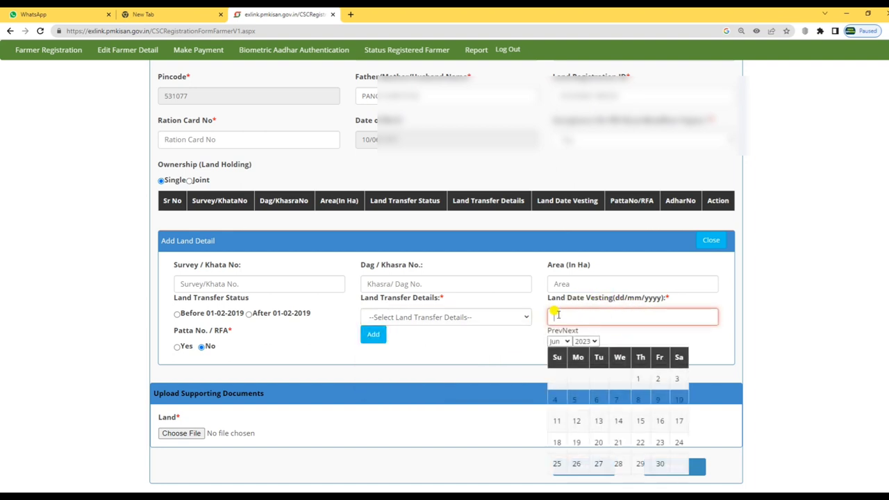
pyautogui.click(230, 353)
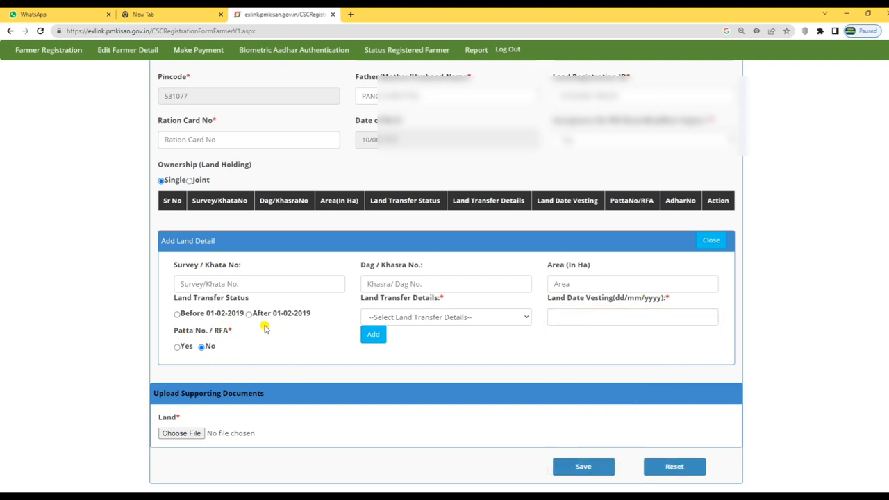
# Set Patta No. / RFA to Yes
pyautogui.click(177, 348)
pyautogui.moveTo(190, 332); pyautogui.dragTo(200, 333)
pyautogui.click(243, 341)
pyautogui.scroll(-1, 363, 347)
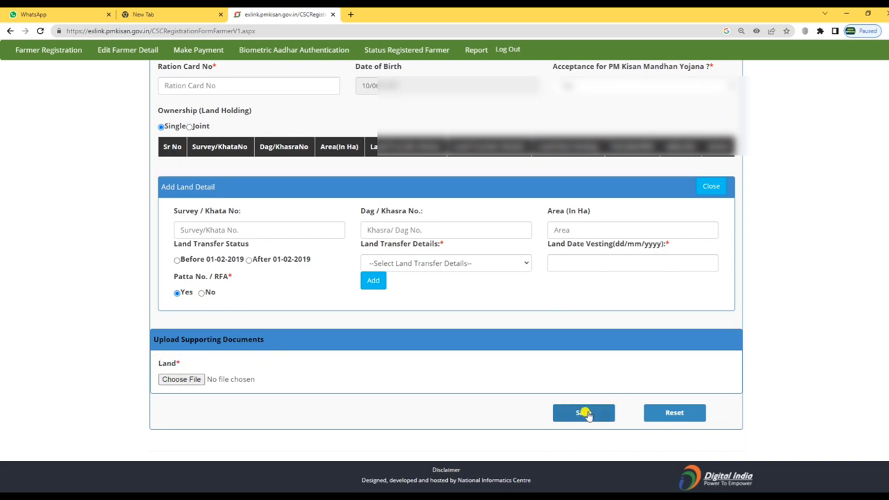
pyautogui.scroll(5, 594, 382)
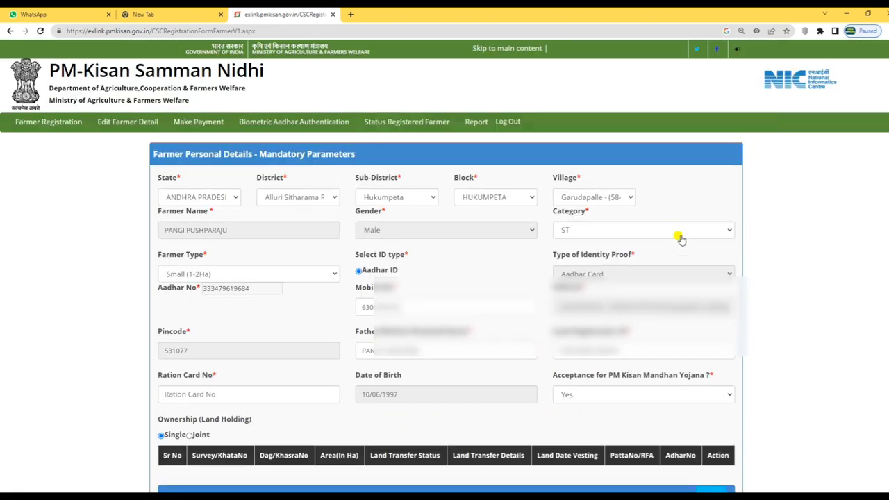
# Enter Survey / Khata No. 120 and Dag / Khasra No. 6-3
pyautogui.scroll(-5, 217, 230)
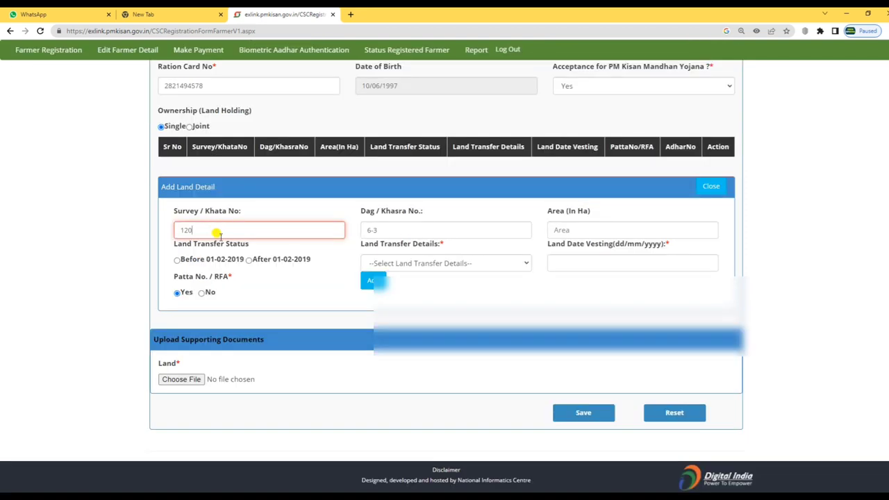
pyautogui.click(390, 232)
pyautogui.click(217, 229)
pyautogui.click(411, 231)
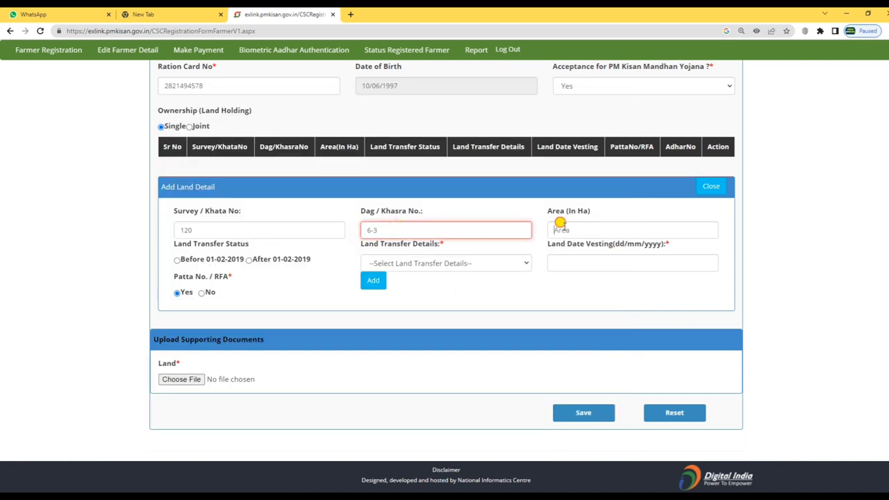
pyautogui.click(559, 226)
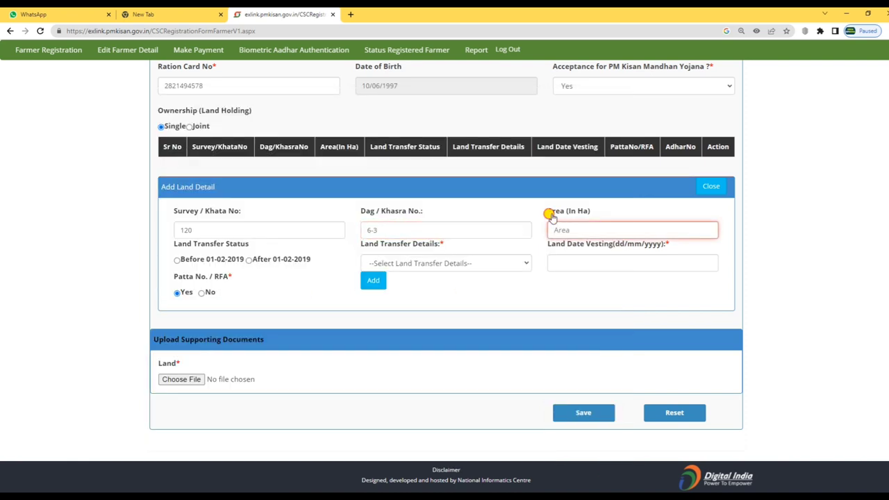
# Search Google for 'area into heacters' and open a hectare conversion result
pyautogui.hotkey('ctrl', 't')
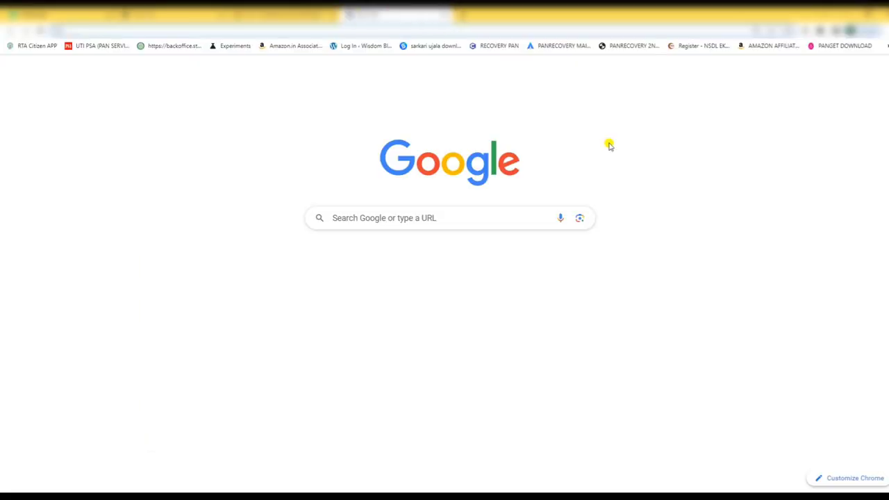
pyautogui.write('area into he')
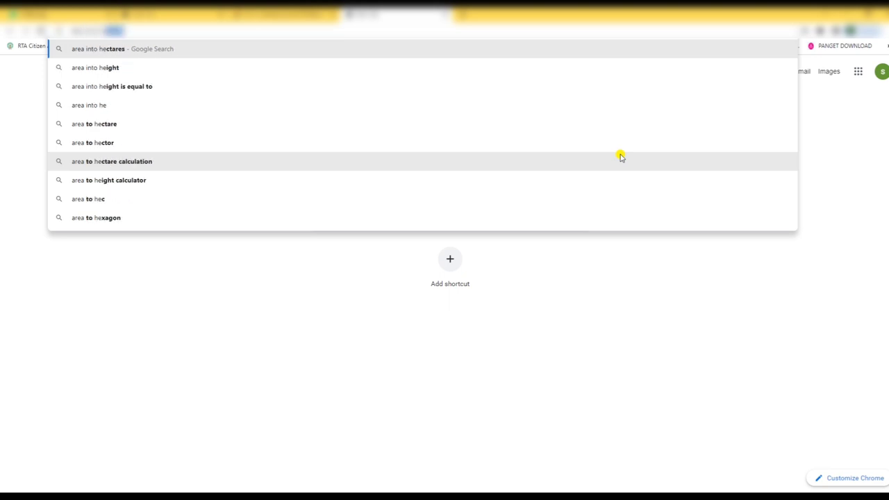
pyautogui.write('acters')
pyautogui.press('Return')
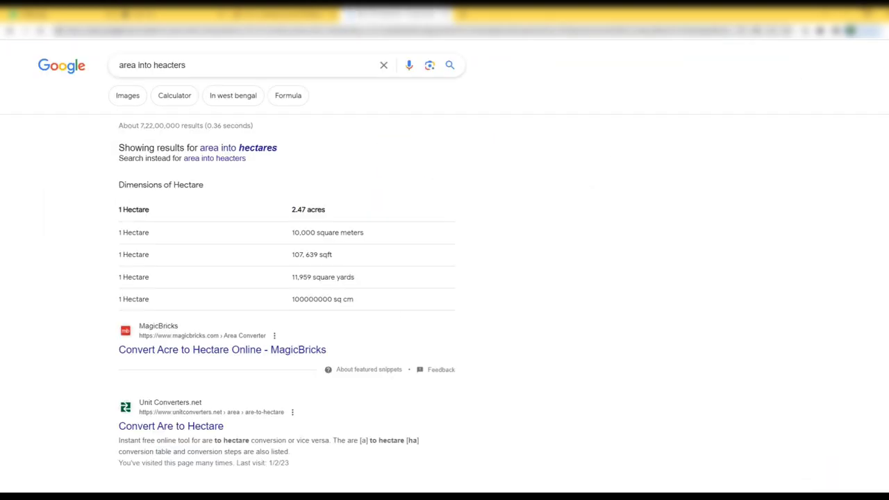
pyautogui.scroll(-3, 449, 234)
pyautogui.click(204, 164)
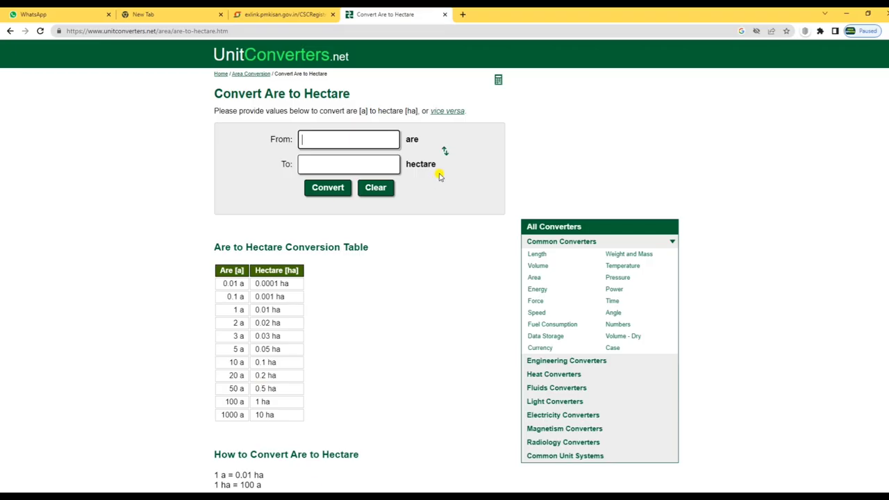
# Enter 2.5800 are in the converter to get 0.0258 hectare
pyautogui.write('2.5800')
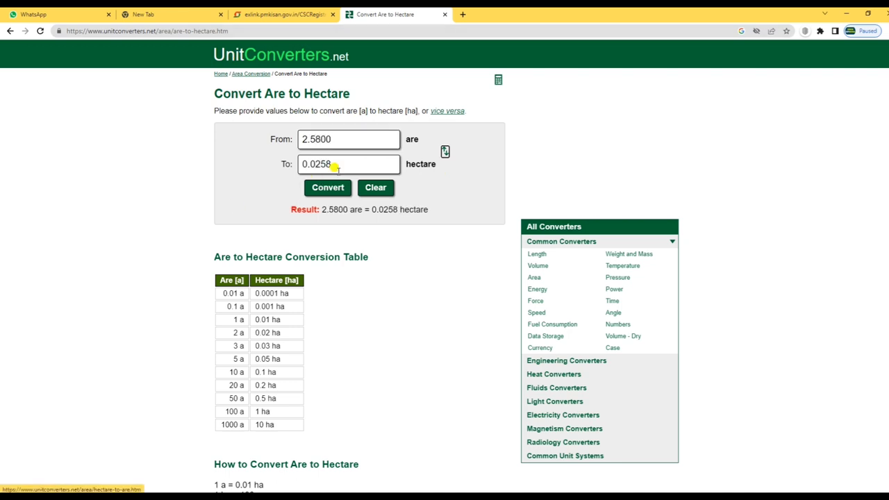
# Undo the accidental clear and recalculate the 2.58 are conversion back to 0.0258 hectares
pyautogui.moveTo(333, 164); pyautogui.dragTo(293, 170)
pyautogui.click(345, 161)
pyautogui.doubleClick(342, 163)
pyautogui.press('BackSpace')
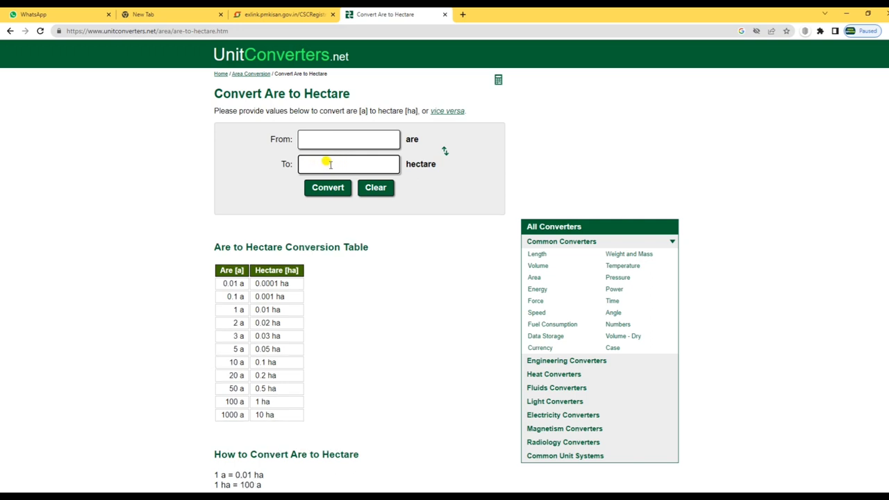
pyautogui.hotkey('ctrl', 'z')
pyautogui.click(328, 184)
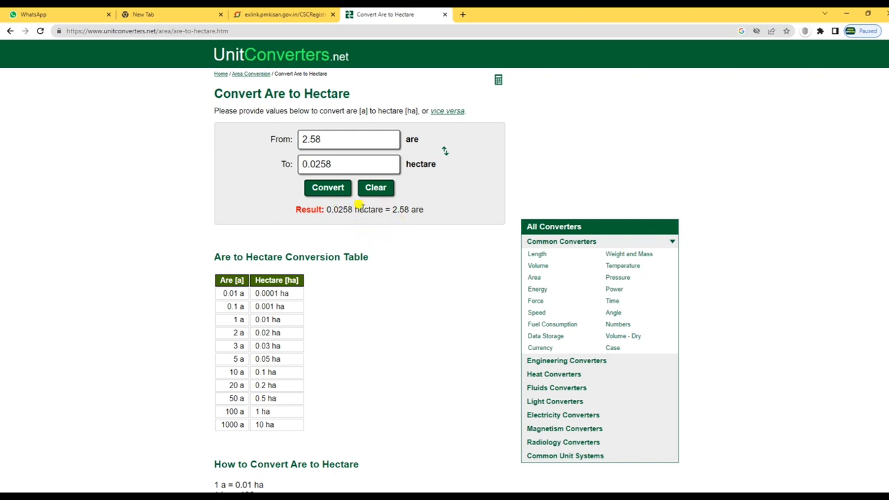
# Copy the 0.0258 hectare value and paste it into the PM-Kisan Area (In Ha) field
pyautogui.doubleClick(326, 163)
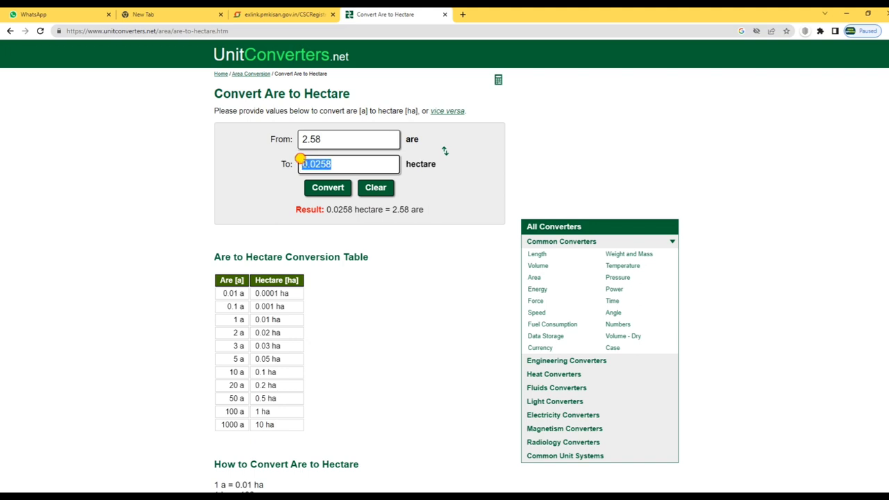
pyautogui.rightClick(308, 164)
pyautogui.click(332, 209)
pyautogui.click(300, 16)
pyautogui.hotkey('ctrl', 'v')
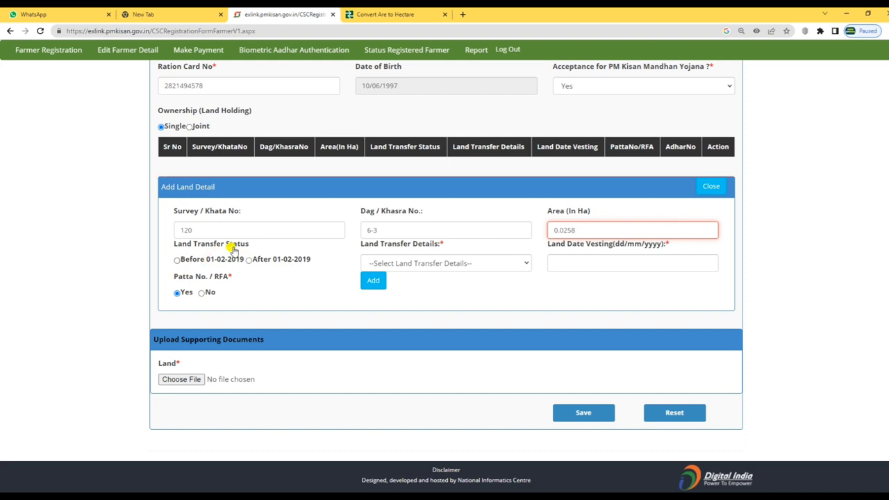
# Check the passbook image, then mark the land transfer as after 01-02-2019 via Purchase of Land
pyautogui.moveTo(174, 249); pyautogui.dragTo(252, 248)
pyautogui.click(251, 248)
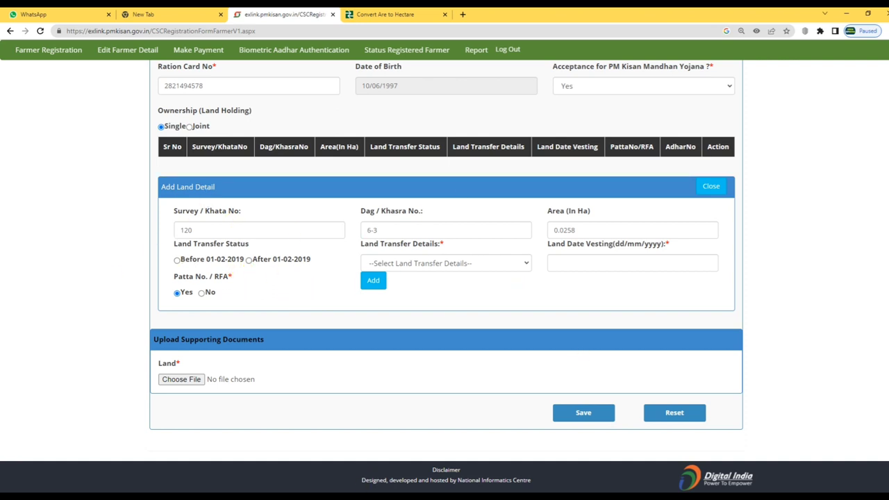
pyautogui.hotkey('alt', 'Tab')
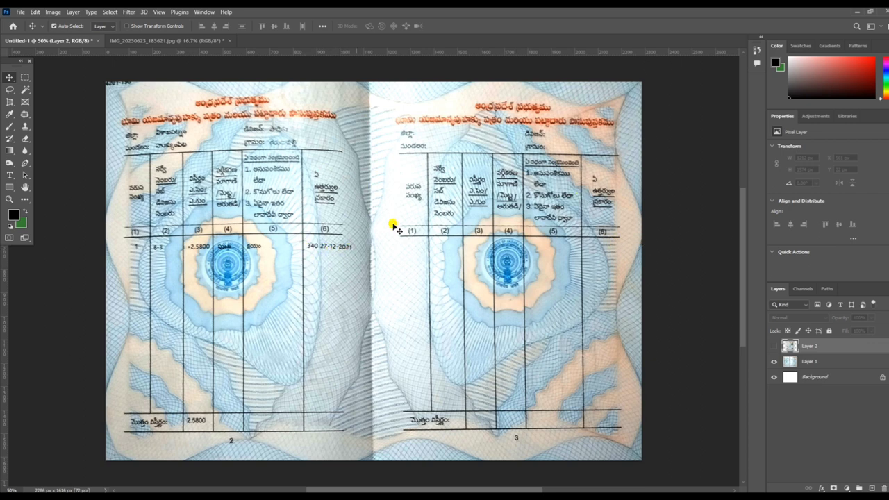
pyautogui.hotkey('alt', 'Tab')
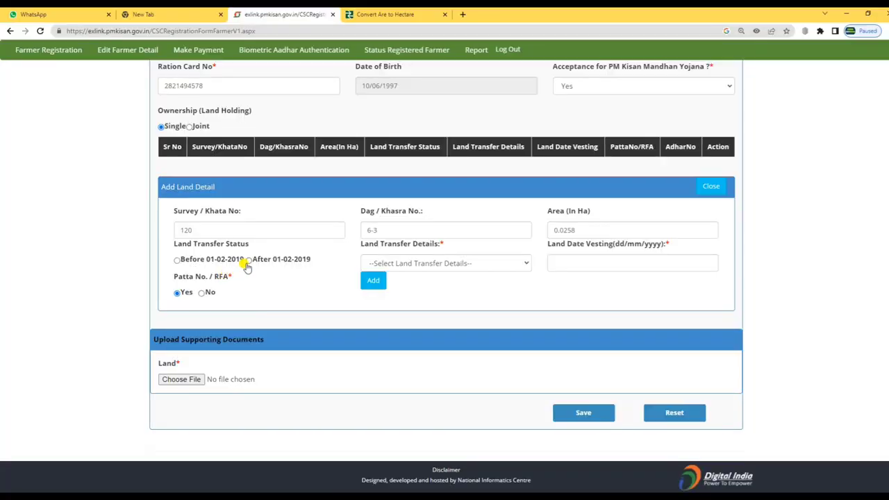
pyautogui.click(248, 260)
pyautogui.click(444, 263)
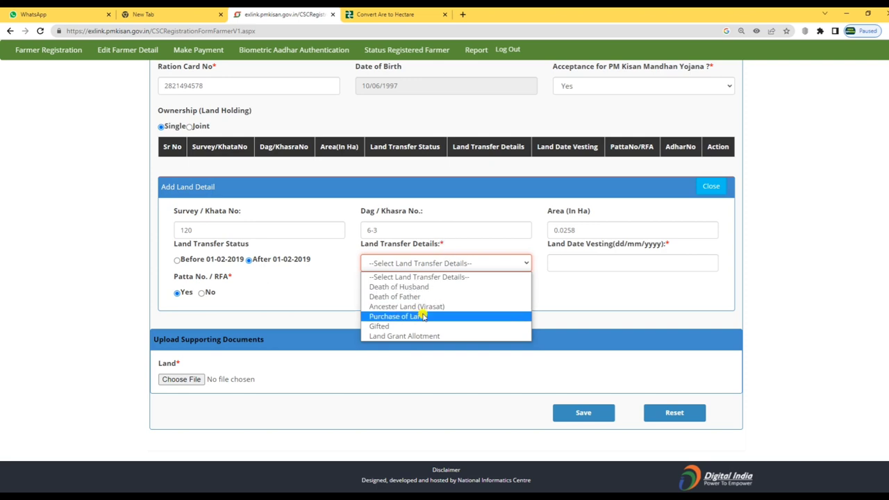
pyautogui.click(423, 316)
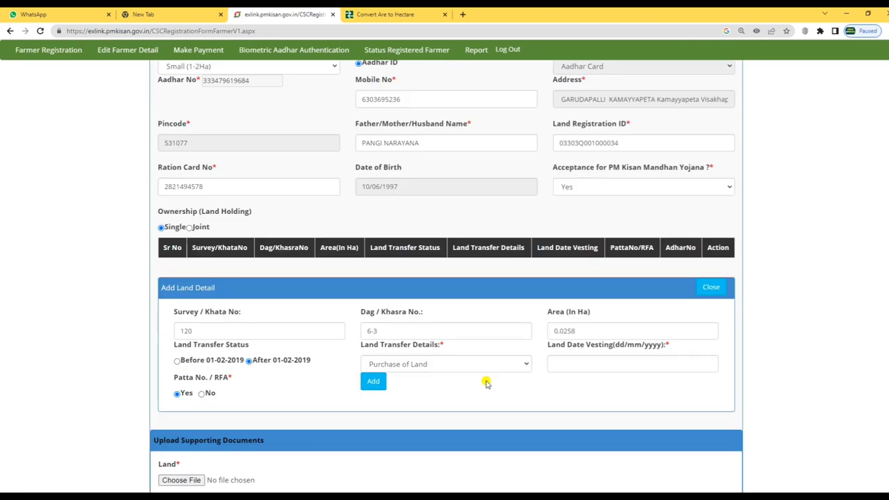
# Enter vesting date 27/12/2021, keep Patta as Yes, and add the khata 120 parcel
pyautogui.scroll(-1, 499, 379)
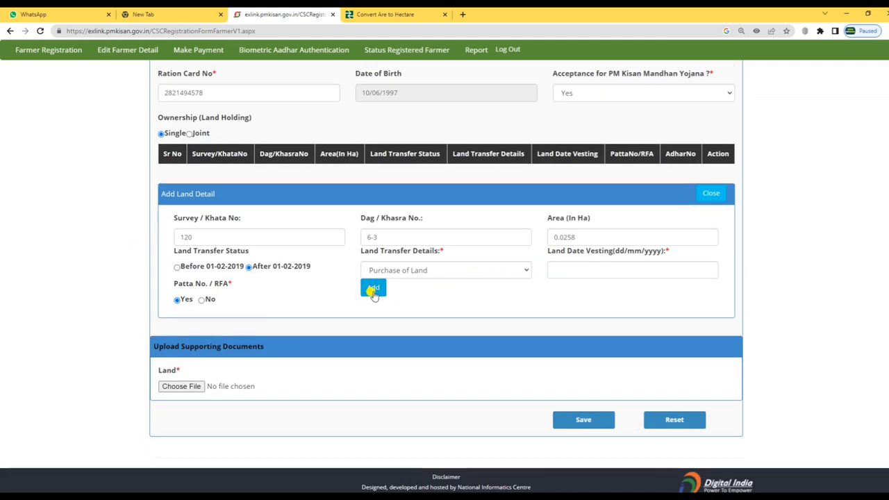
pyautogui.click(570, 269)
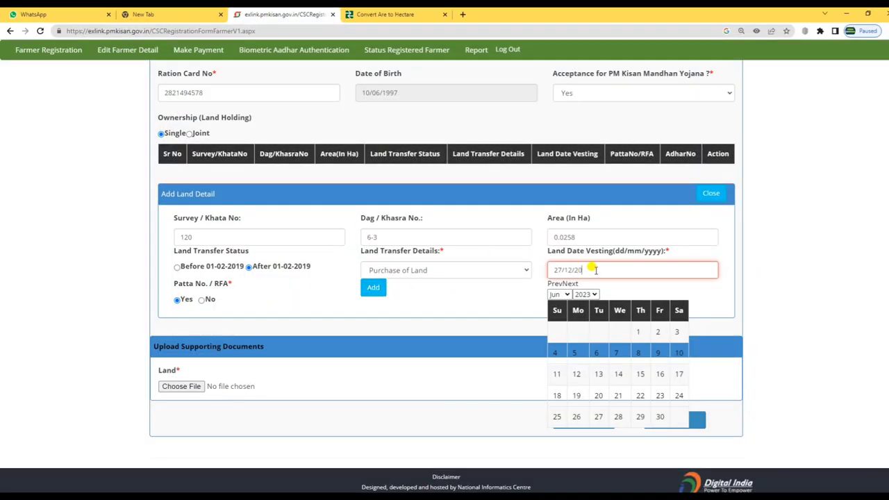
pyautogui.write('1')
pyautogui.press('Tab')
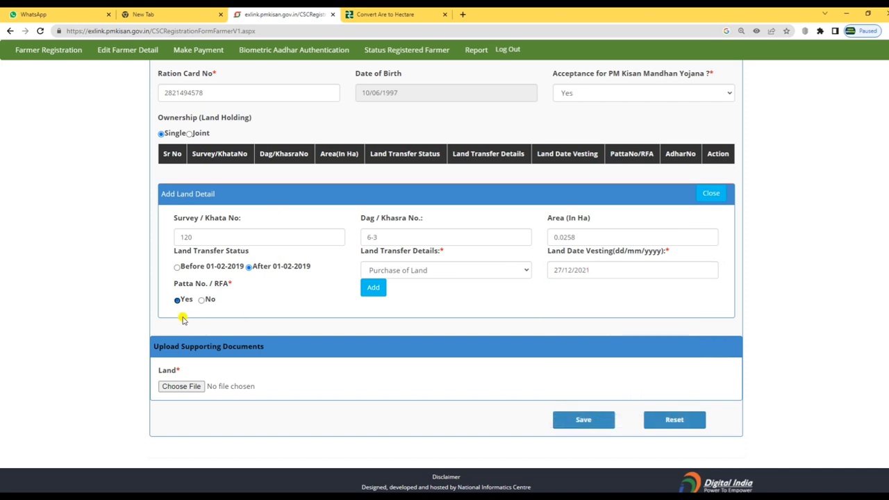
pyautogui.click(373, 289)
pyautogui.click(375, 288)
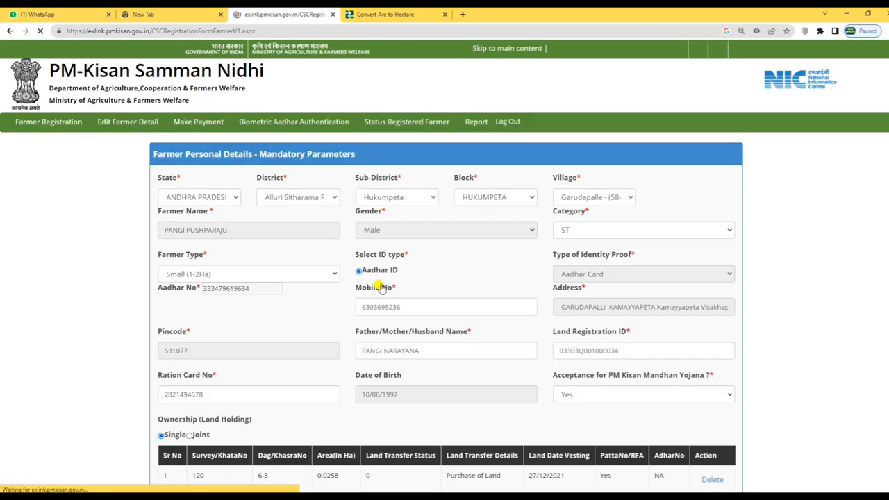
pyautogui.scroll(-5, 303, 298)
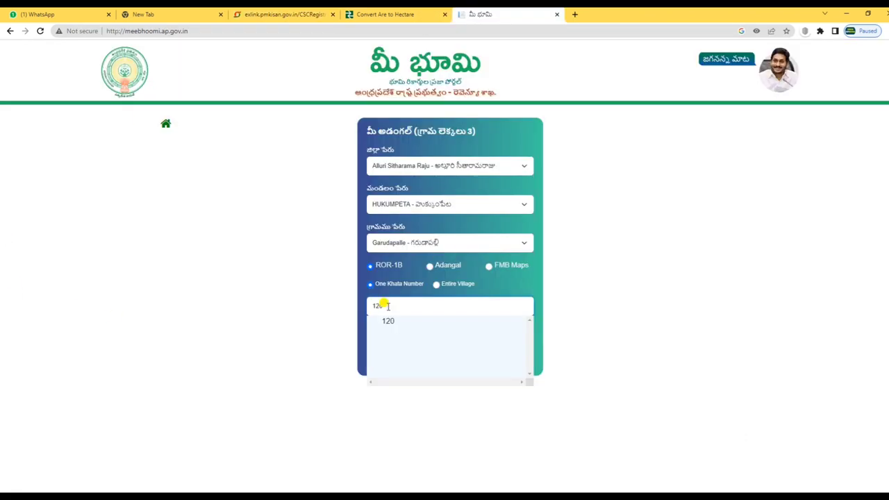
# Submit khata 120 with the 13+68 captcha, print the ROR-1B report, and close the preview
pyautogui.click(389, 320)
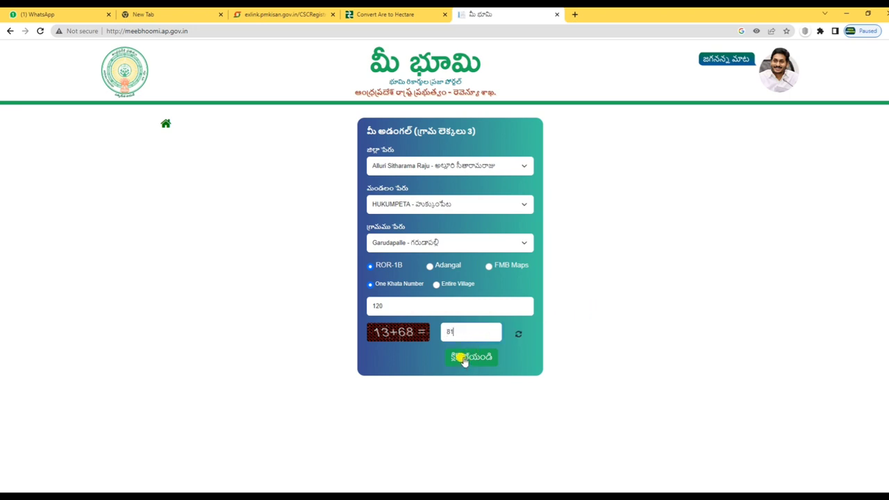
pyautogui.click(464, 358)
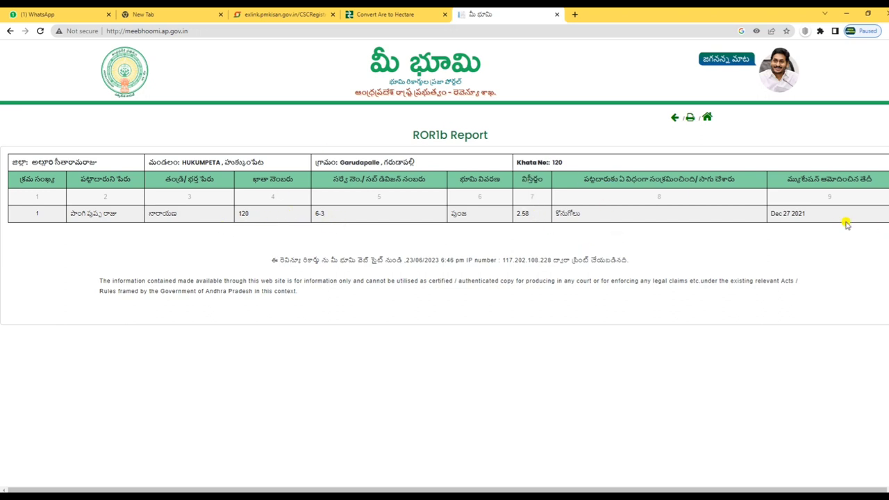
pyautogui.click(688, 118)
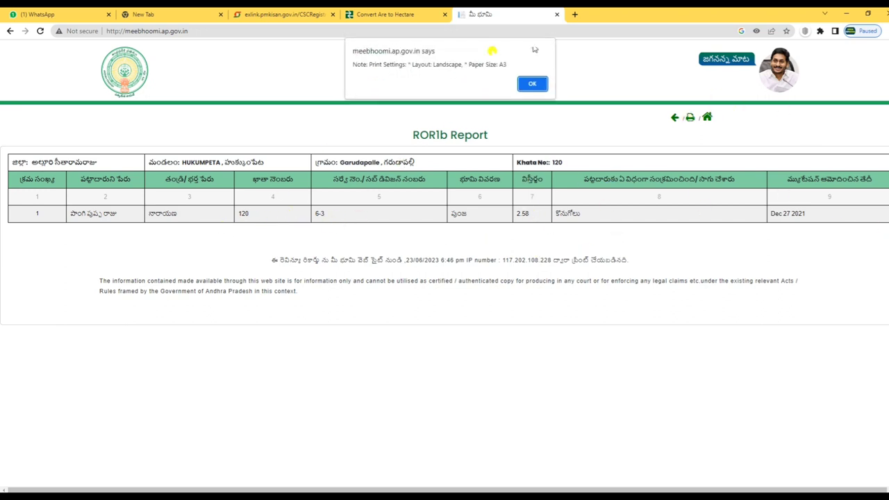
pyautogui.click(533, 83)
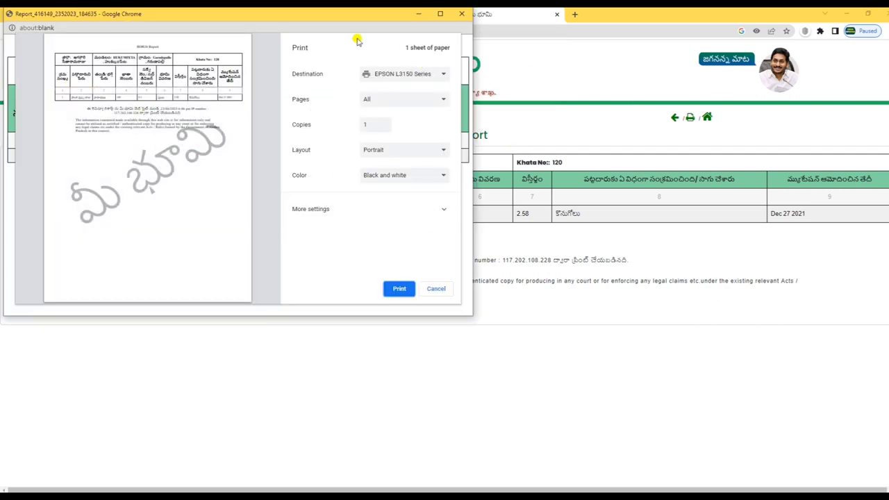
pyautogui.moveTo(337, 18); pyautogui.dragTo(508, 237)
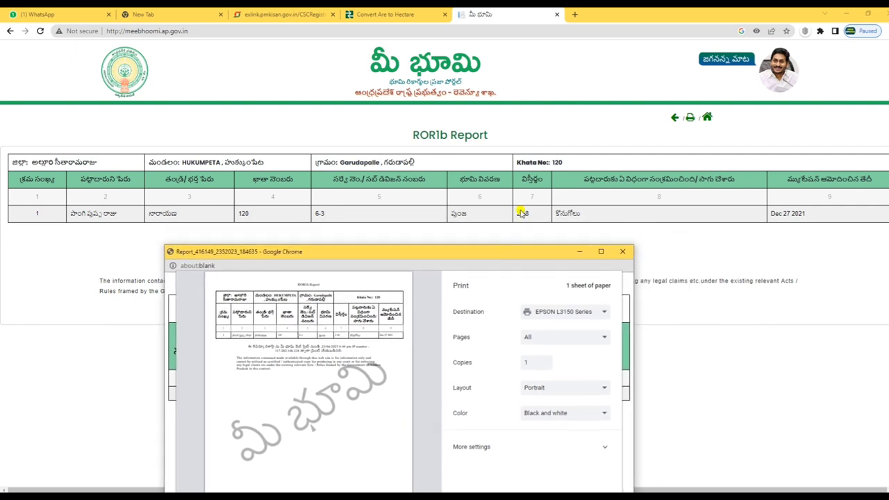
pyautogui.click(615, 182)
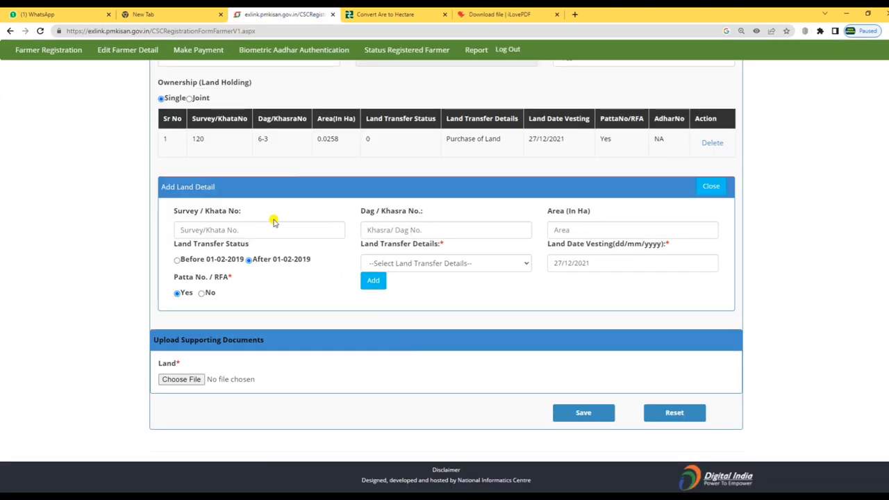
# Scroll the registration form past the khata 120 land row to Upload Supporting Documents
pyautogui.scroll(5, 275, 215)
pyautogui.scroll(-1, 422, 195)
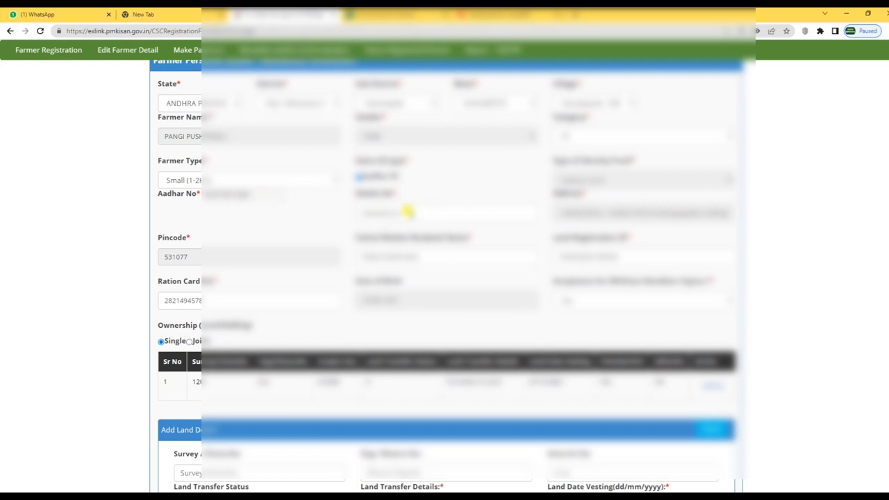
pyautogui.scroll(-1, 408, 211)
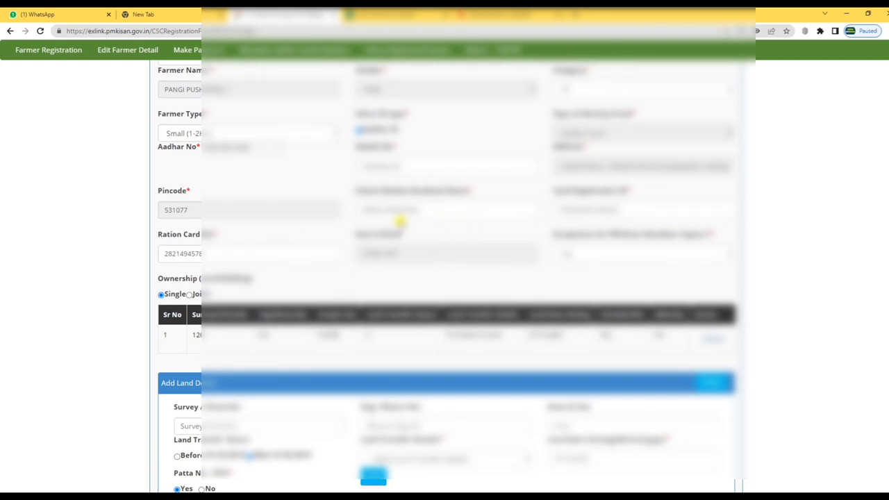
pyautogui.scroll(-2, 239, 250)
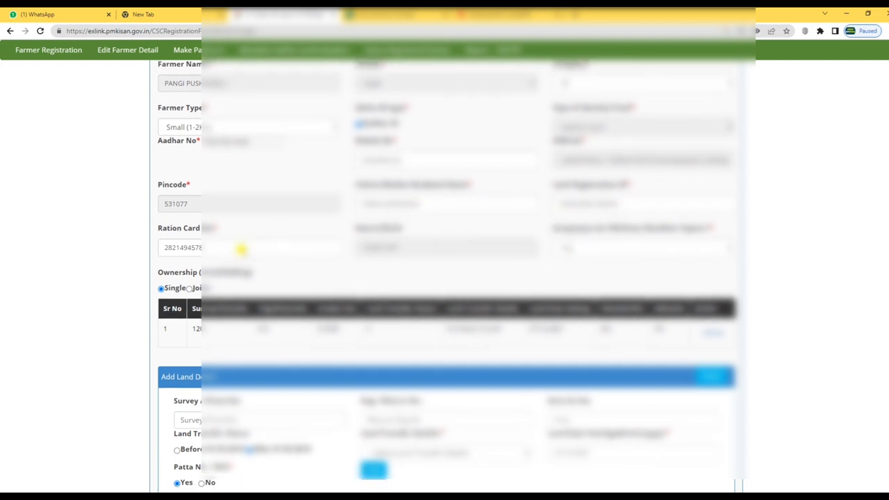
pyautogui.scroll(-2, 551, 158)
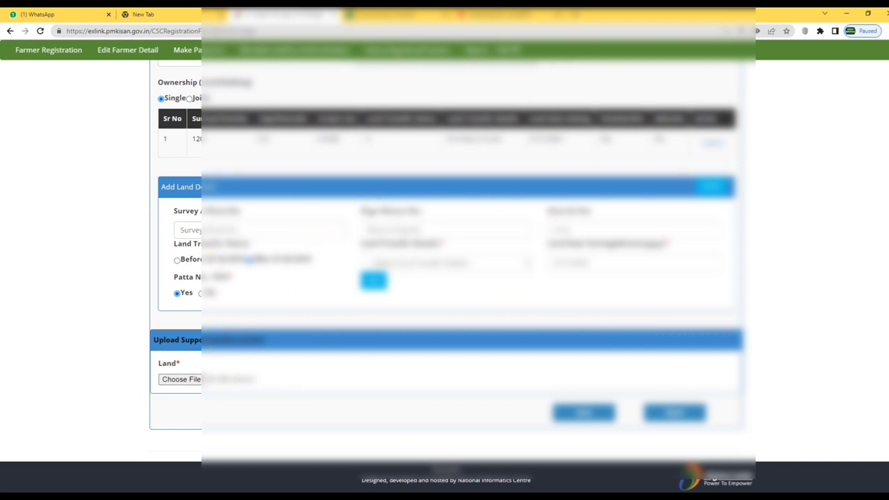
pyautogui.scroll(5, 581, 232)
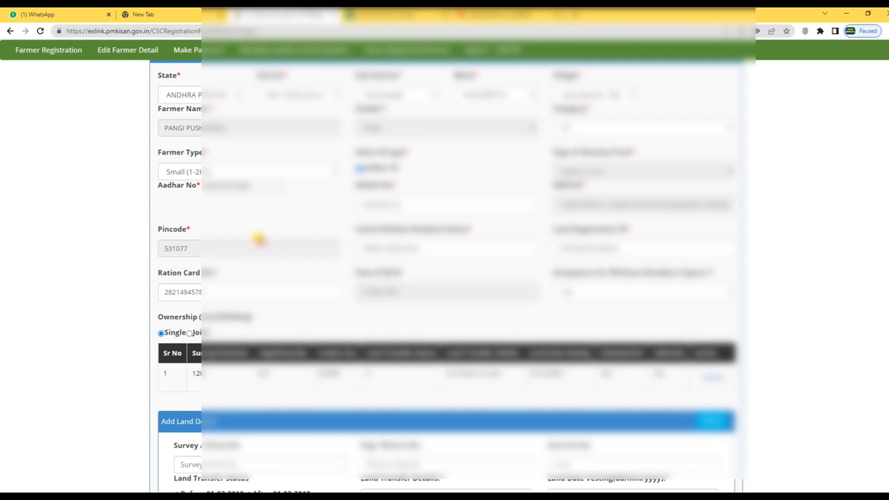
pyautogui.scroll(-5, 482, 283)
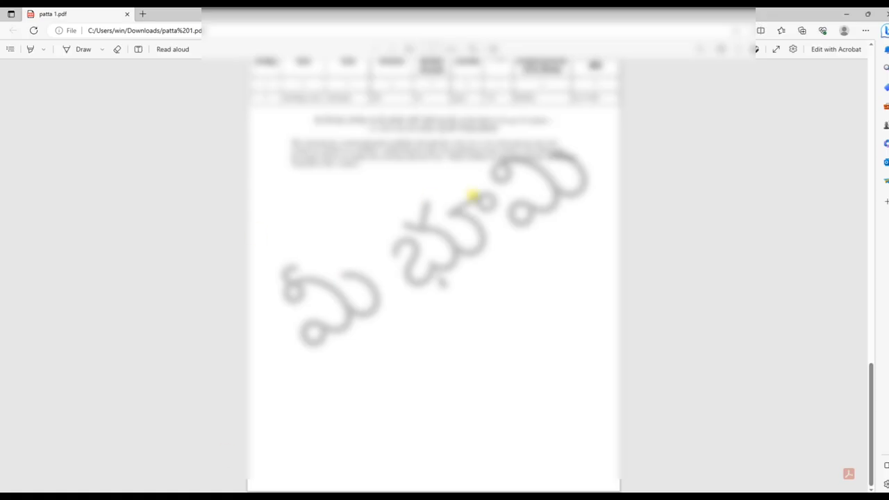
# Review the pages of patta 1.pdf, then open the file picker for the Land upload
pyautogui.scroll(20, 472, 196)
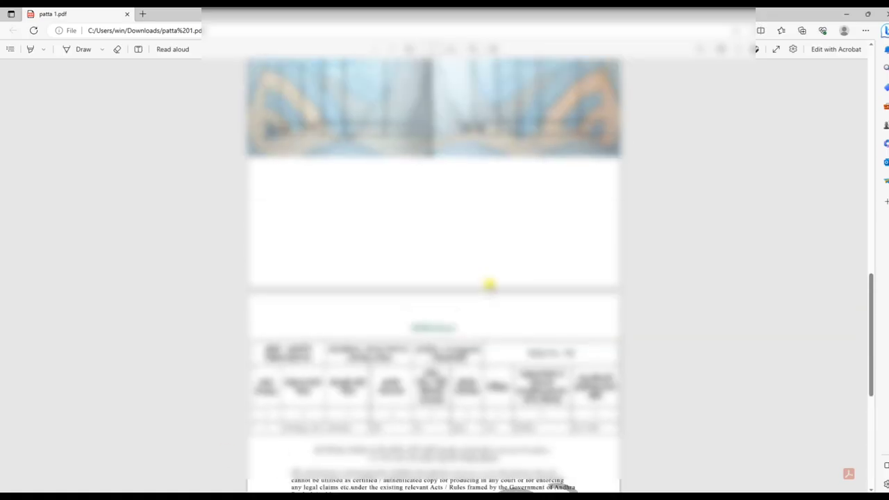
pyautogui.scroll(-10, 438, 243)
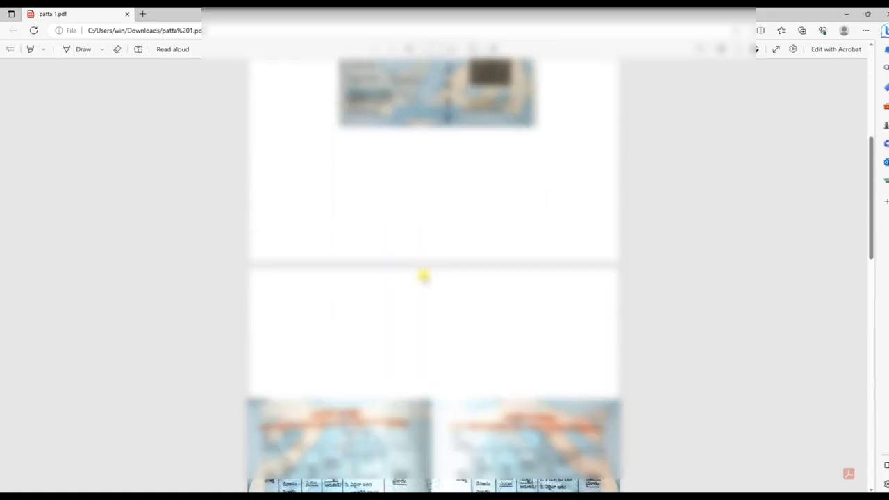
pyautogui.scroll(-8, 486, 276)
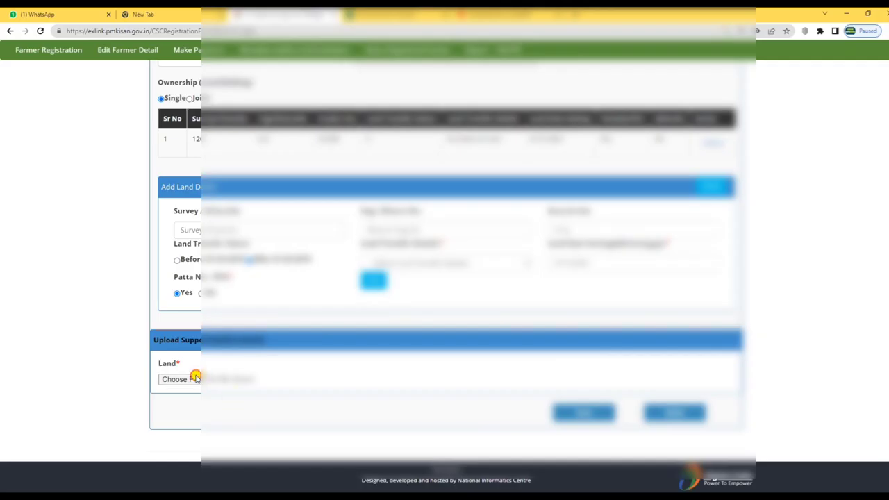
pyautogui.click(195, 375)
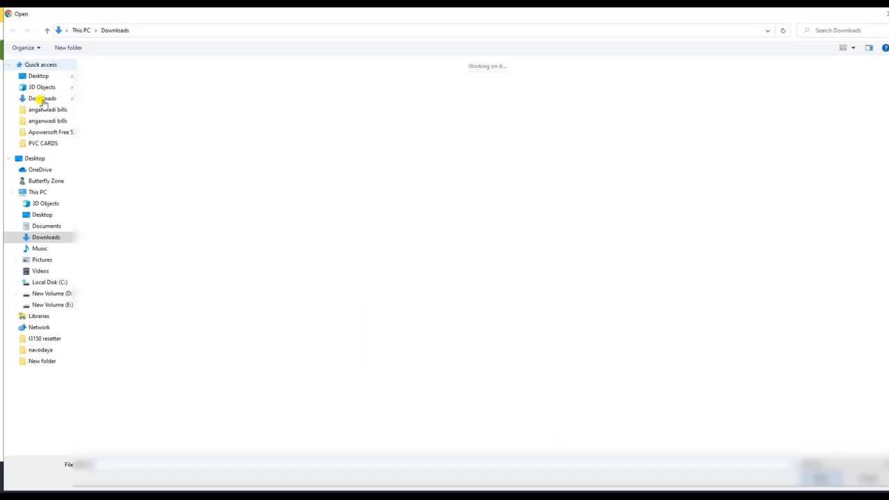
# Attach the land PDF from Downloads, save the form, and dismiss the over-100 kb rejection
pyautogui.click(42, 98)
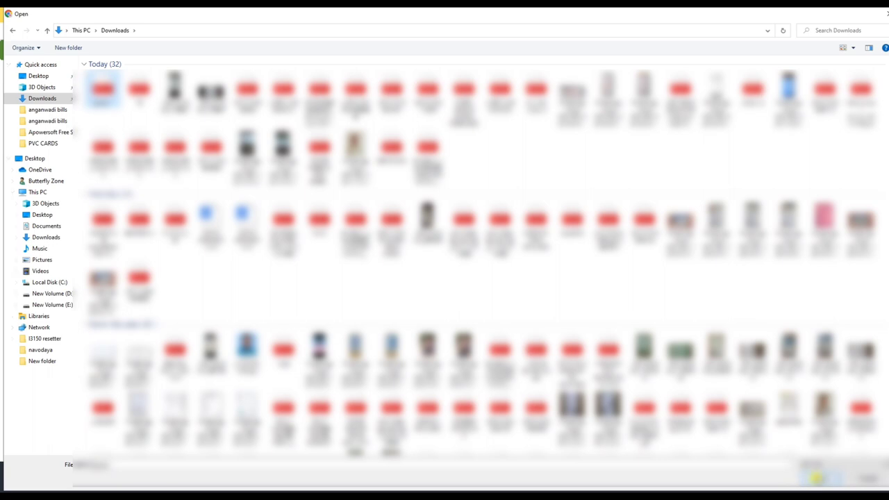
pyautogui.click(816, 478)
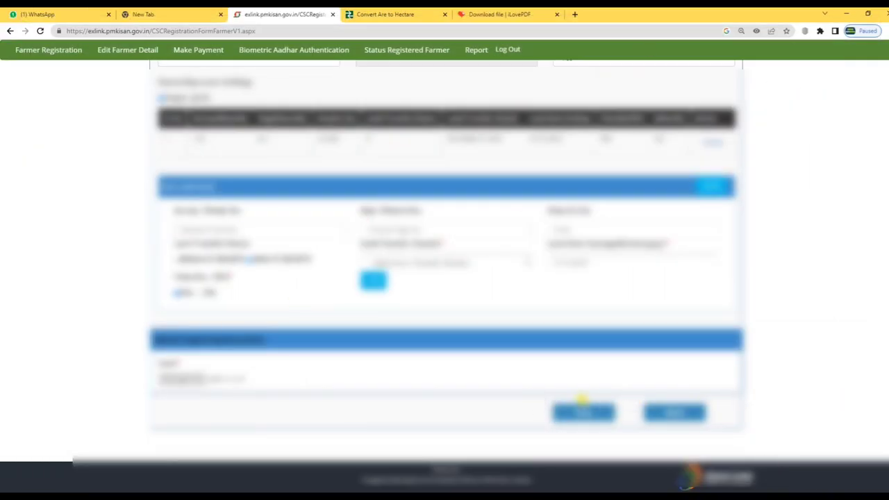
pyautogui.click(582, 412)
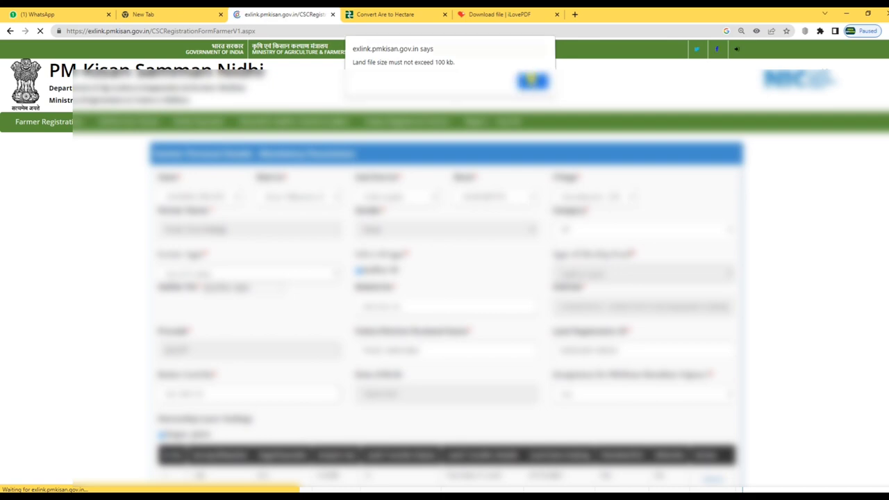
pyautogui.click(532, 83)
pyautogui.scroll(-2, 354, 99)
pyautogui.scroll(-3, 555, 243)
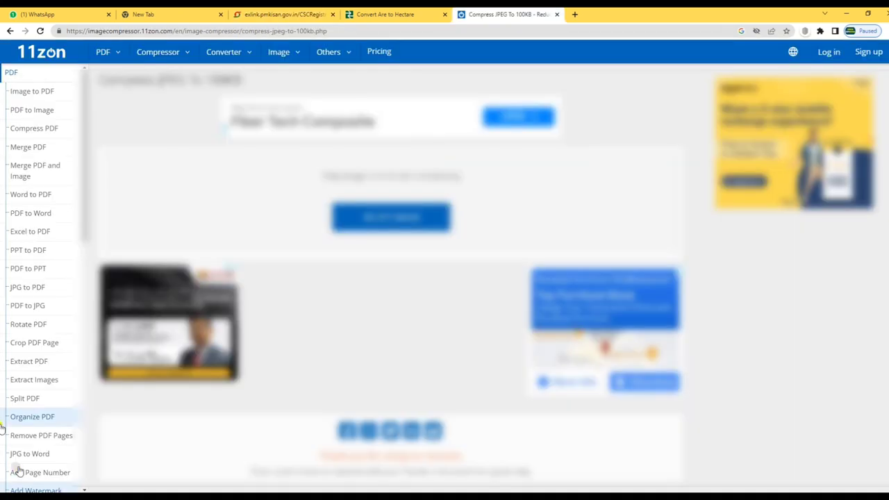
pyautogui.moveTo(89, 30); pyautogui.dragTo(138, 31)
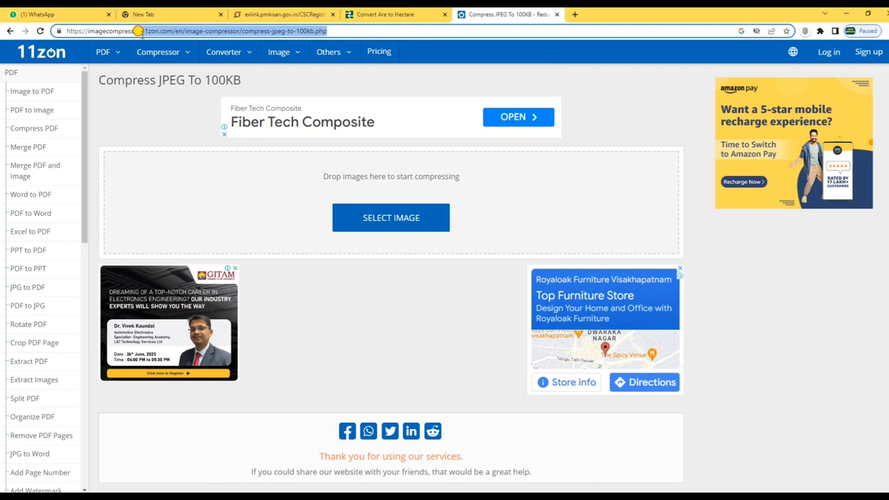
pyautogui.click(389, 14)
pyautogui.click(484, 16)
pyautogui.click(8, 31)
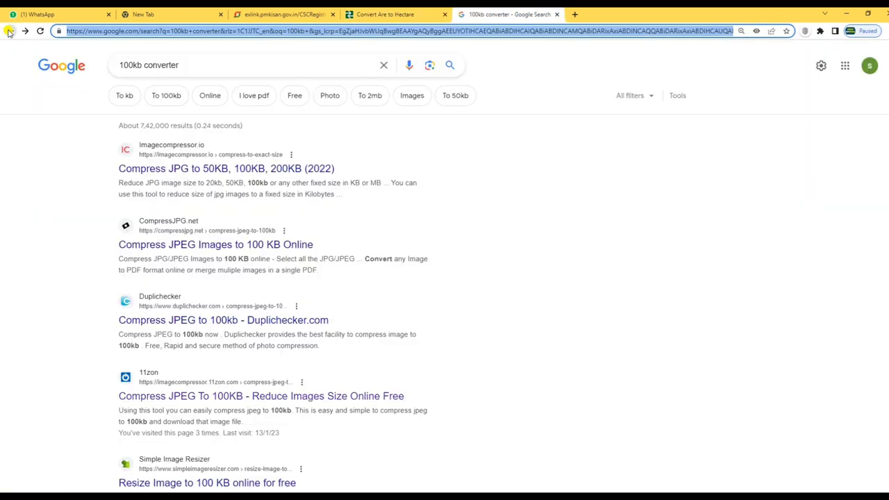
pyautogui.click(317, 64)
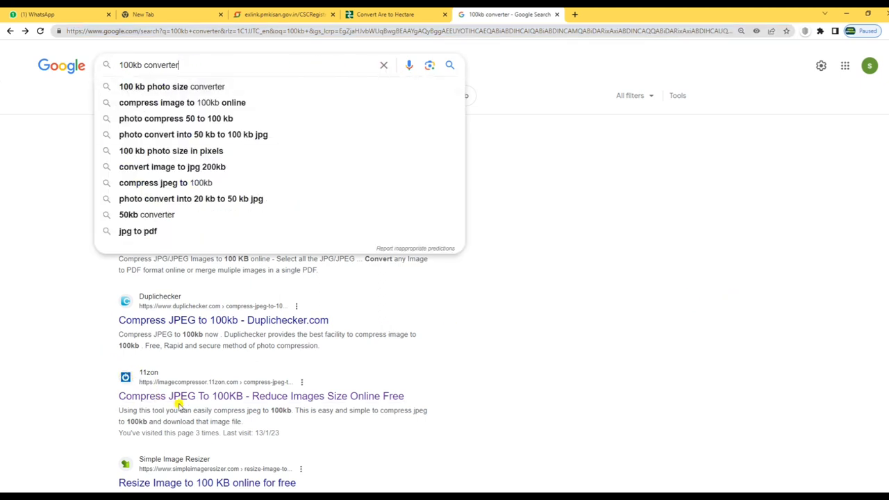
pyautogui.scroll(-1, 165, 402)
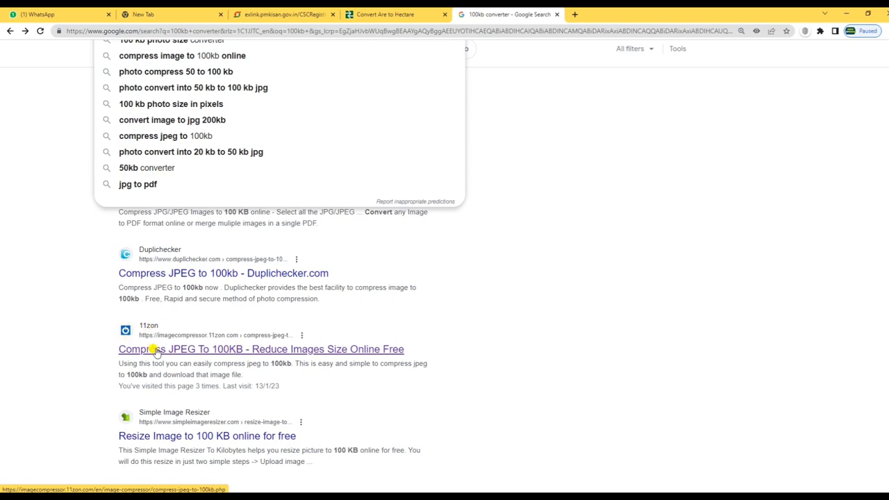
pyautogui.click(155, 350)
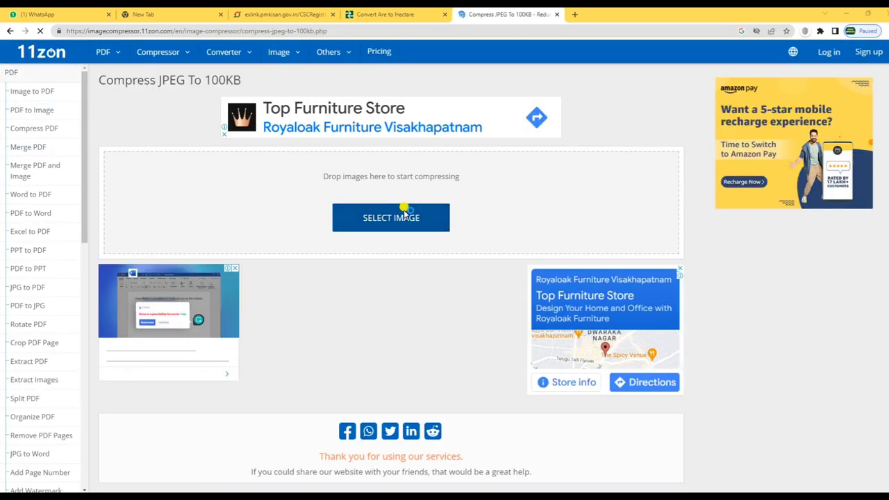
pyautogui.click(404, 213)
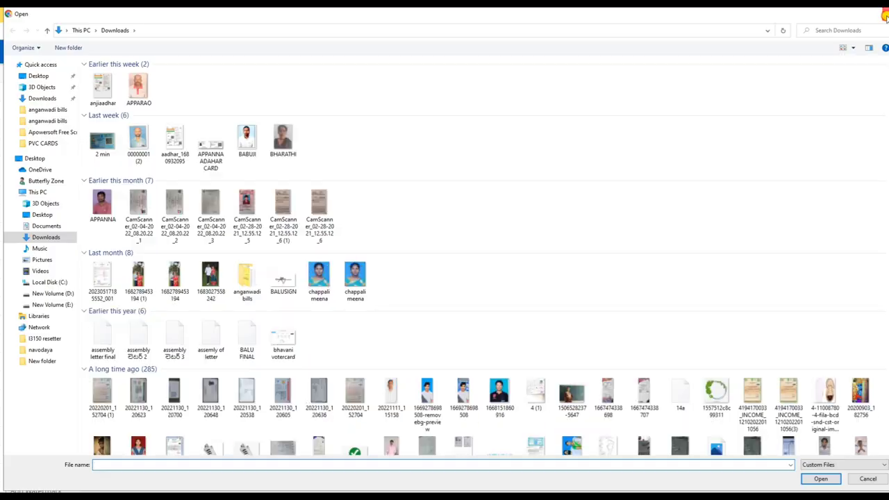
pyautogui.click(885, 15)
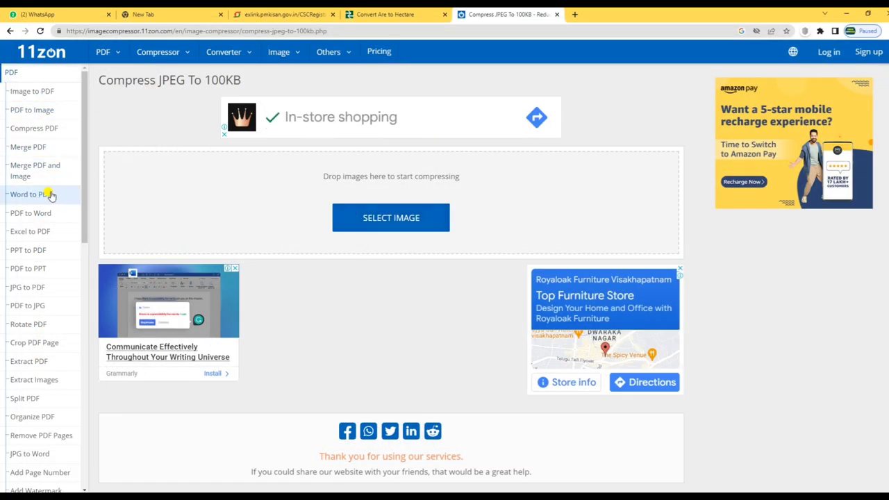
# Open 11zon's Compress PDF tool, dismiss the cookie notice, and upload patta 1 from Downloads
pyautogui.click(42, 132)
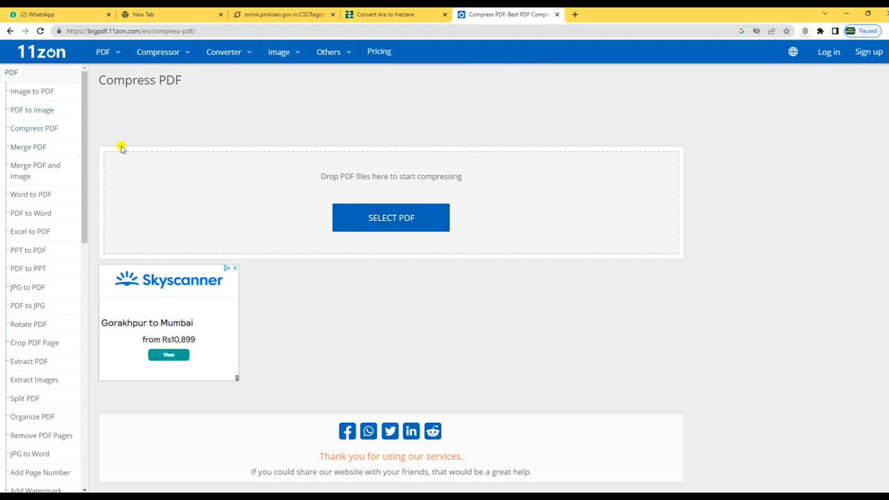
pyautogui.click(756, 31)
pyautogui.click(682, 145)
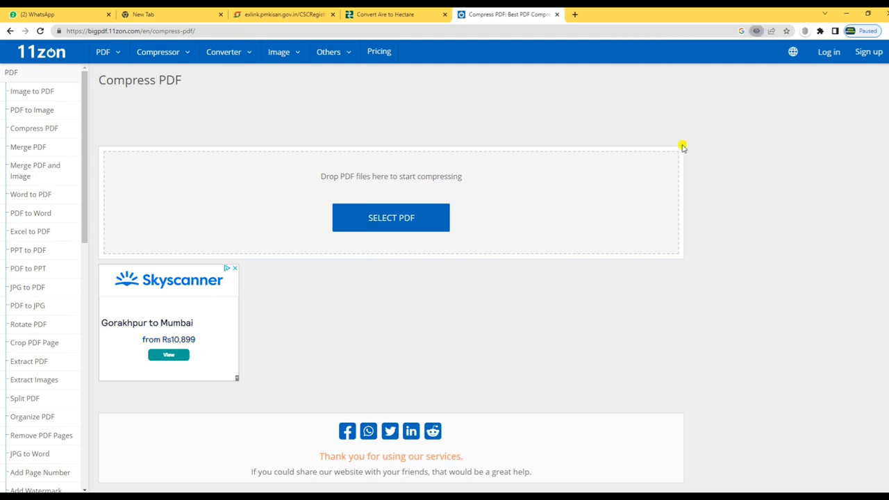
pyautogui.click(428, 216)
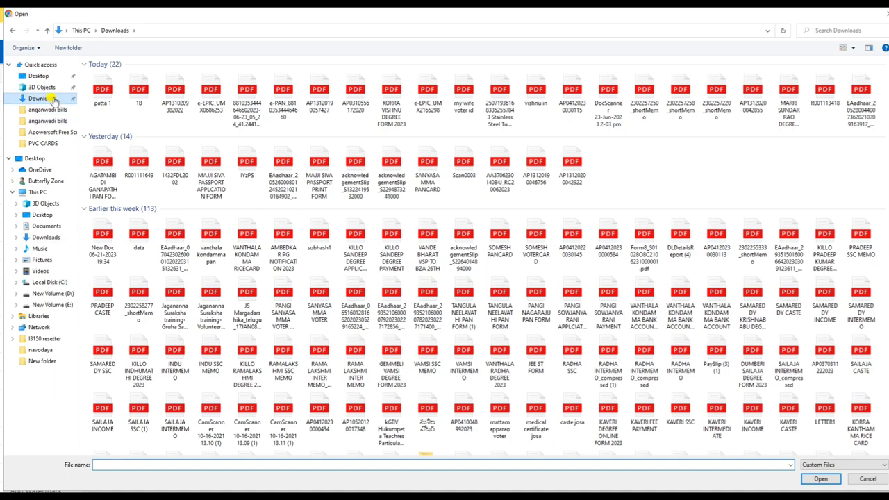
pyautogui.click(102, 96)
pyautogui.click(821, 478)
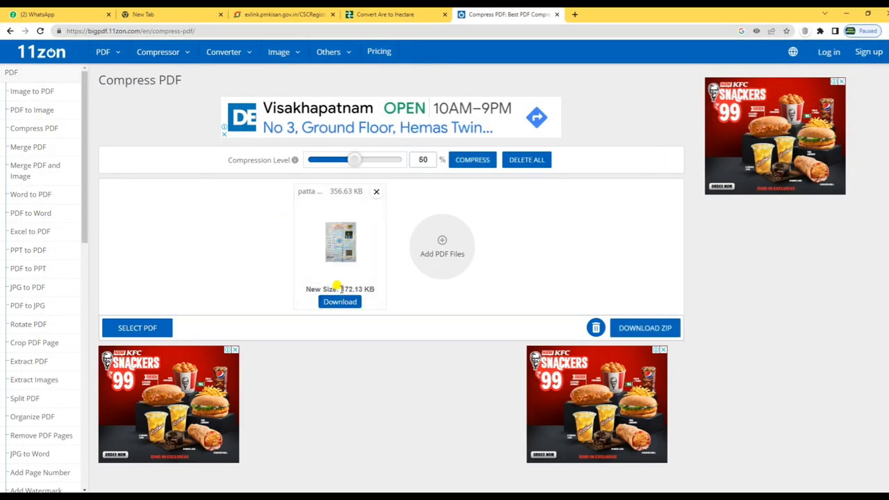
# Recompress at 53%, 60%, then 85% to reach 86.05 KB, and save the registration form
pyautogui.moveTo(341, 289); pyautogui.dragTo(353, 289)
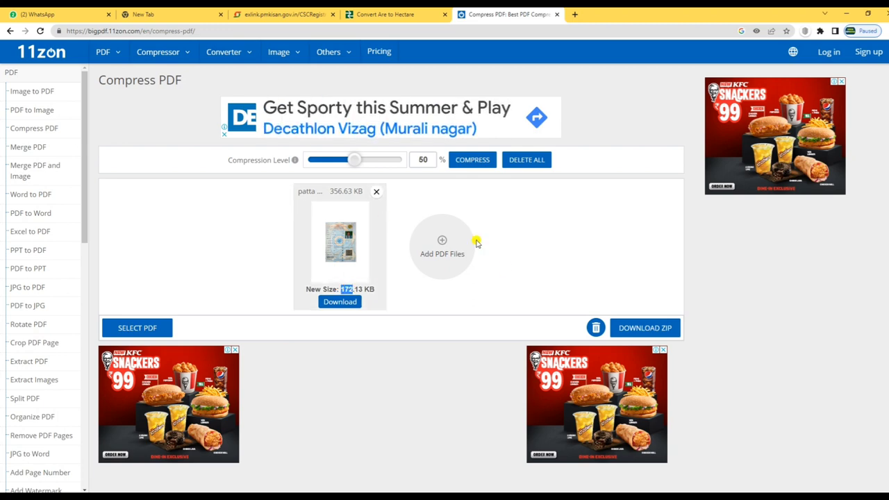
pyautogui.moveTo(352, 160); pyautogui.dragTo(357, 161)
pyautogui.click(471, 161)
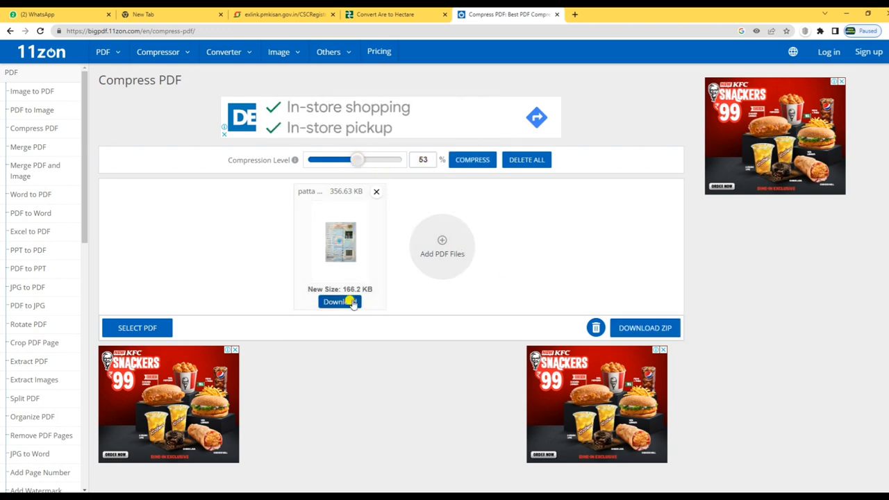
pyautogui.doubleClick(423, 160)
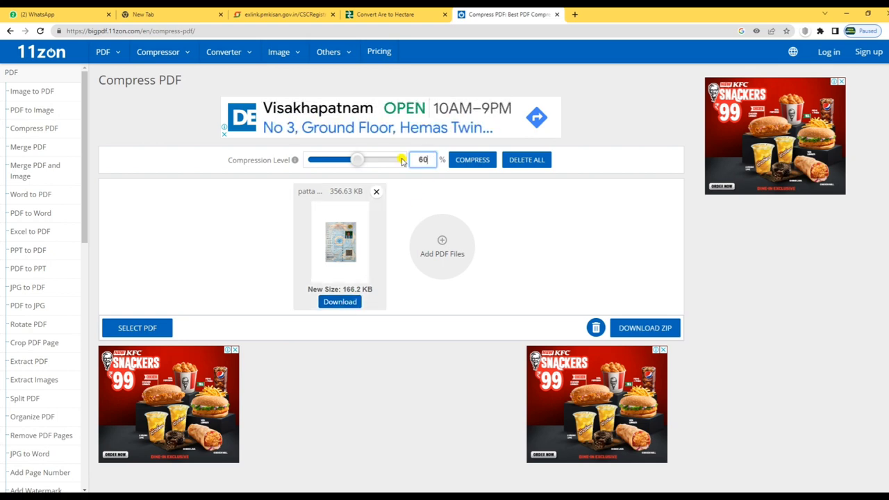
pyautogui.write('60')
pyautogui.click(473, 160)
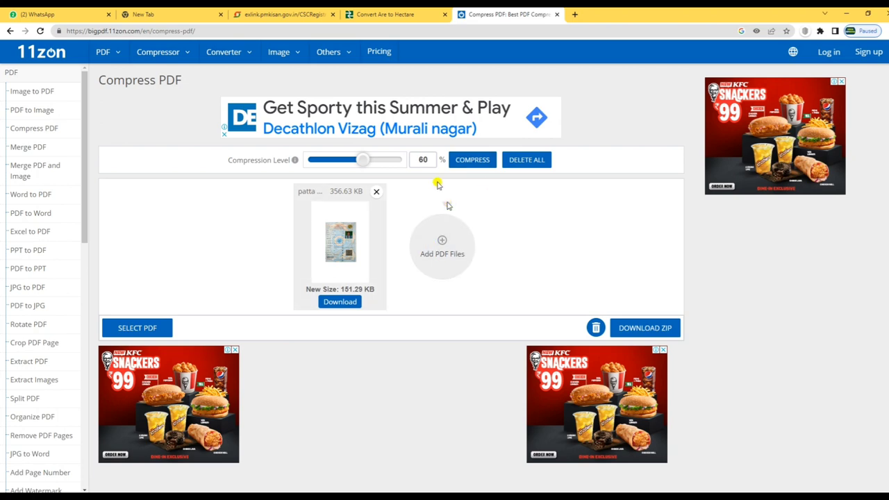
pyautogui.doubleClick(425, 159)
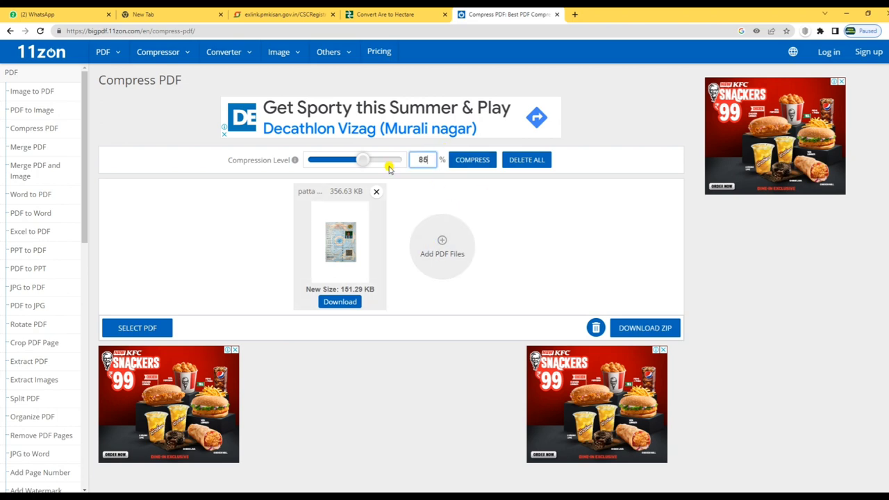
pyautogui.click(472, 160)
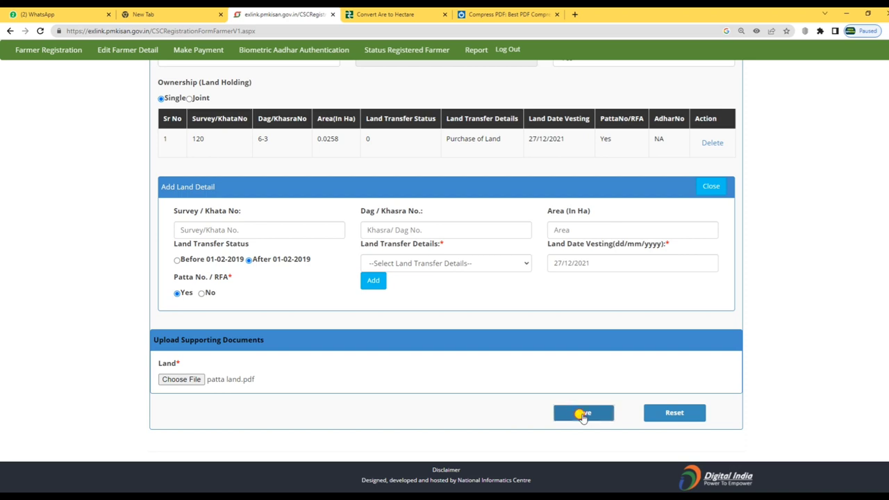
pyautogui.click(583, 413)
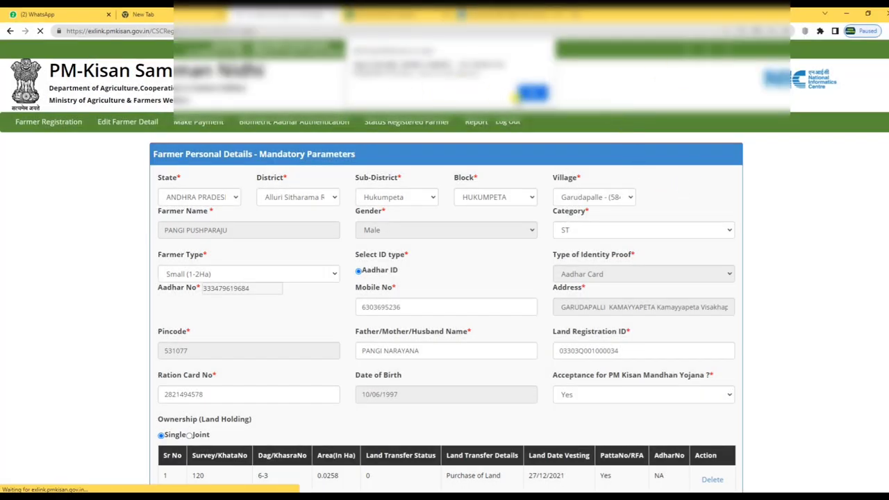
# Dismiss the save confirmation message and scroll back to the land and upload sections
pyautogui.moveTo(394, 69); pyautogui.dragTo(379, 83)
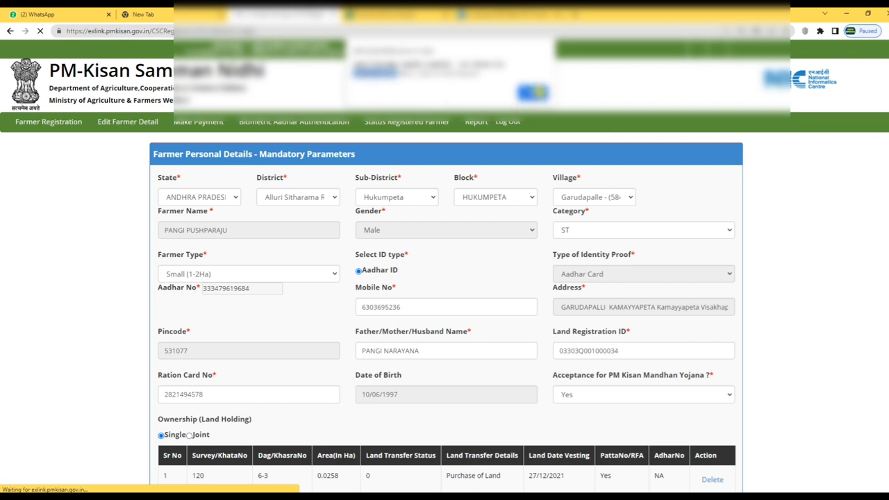
pyautogui.click(533, 93)
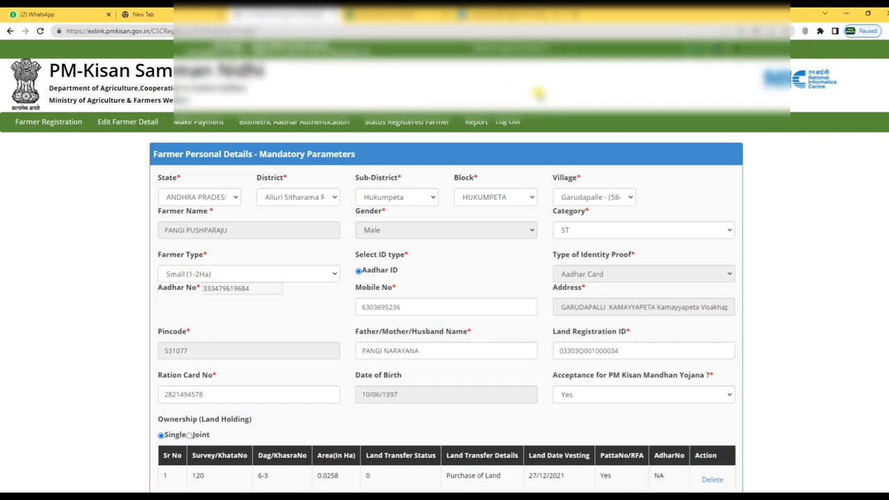
pyautogui.scroll(-1, 591, 236)
pyautogui.scroll(1, 597, 236)
pyautogui.scroll(-5, 587, 270)
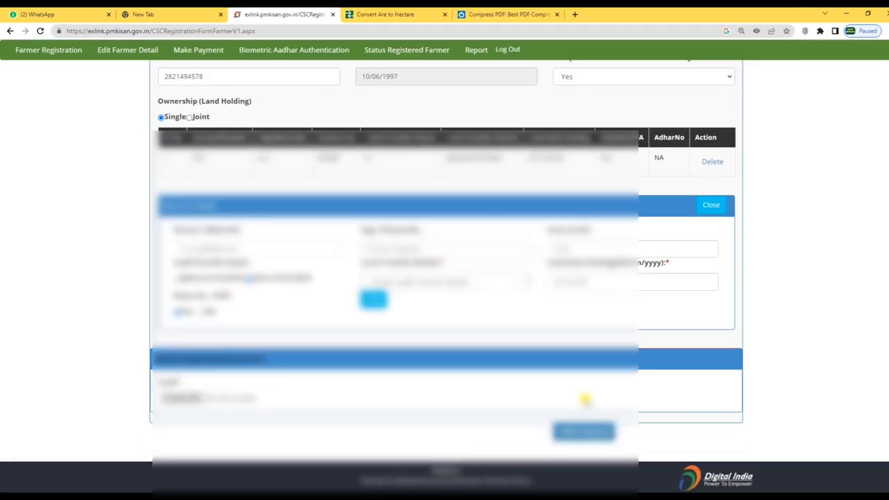
pyautogui.scroll(5, 449, 263)
pyautogui.scroll(-5, 683, 241)
# Pay the ₹5.34 fee, validating the wallet password and entering the 6-digit wallet PIN
pyautogui.click(587, 433)
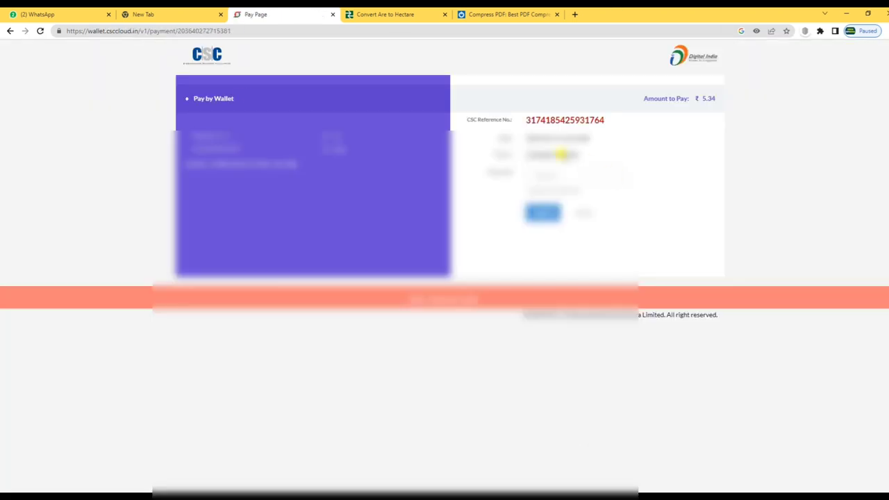
pyautogui.click(555, 174)
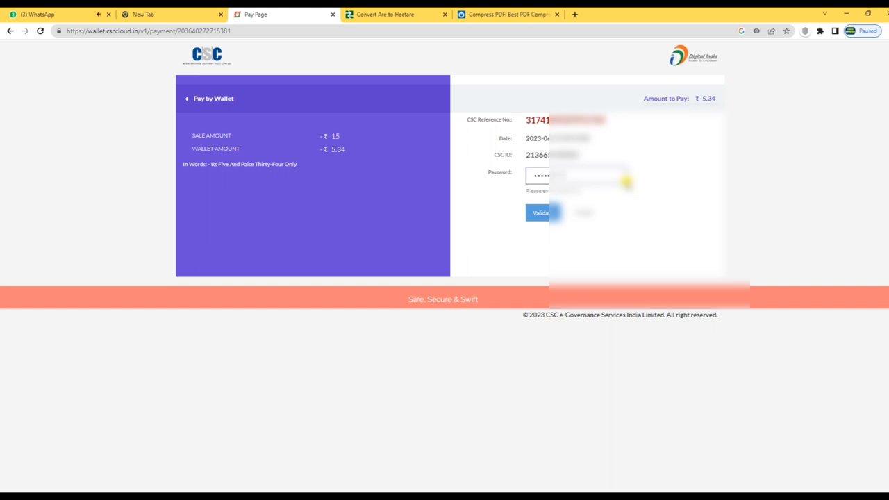
pyautogui.click(545, 213)
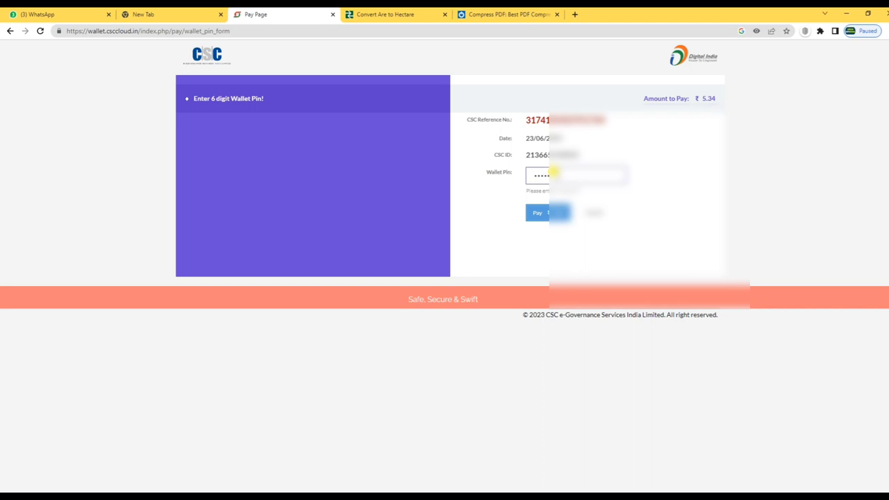
pyautogui.click(545, 213)
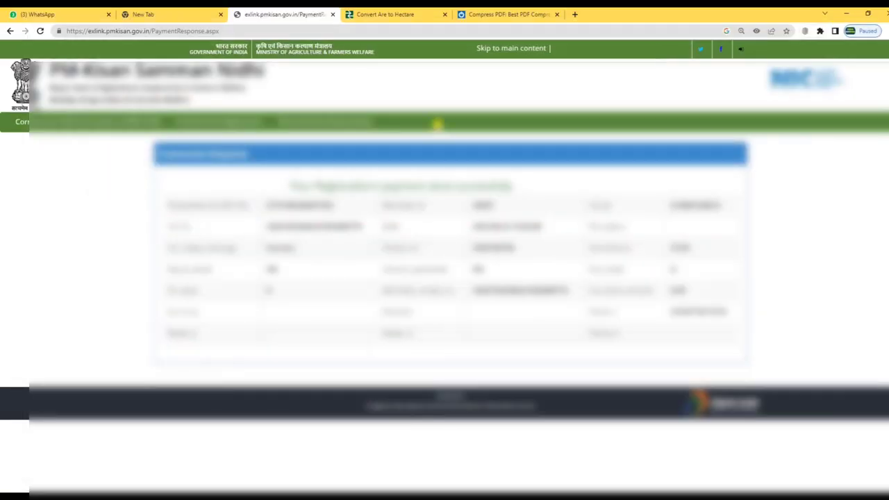
# Close the file dialog and print the payment Transaction Response page
pyautogui.click(883, 14)
pyautogui.hotkey('ctrl', 'p')
pyautogui.click(694, 79)
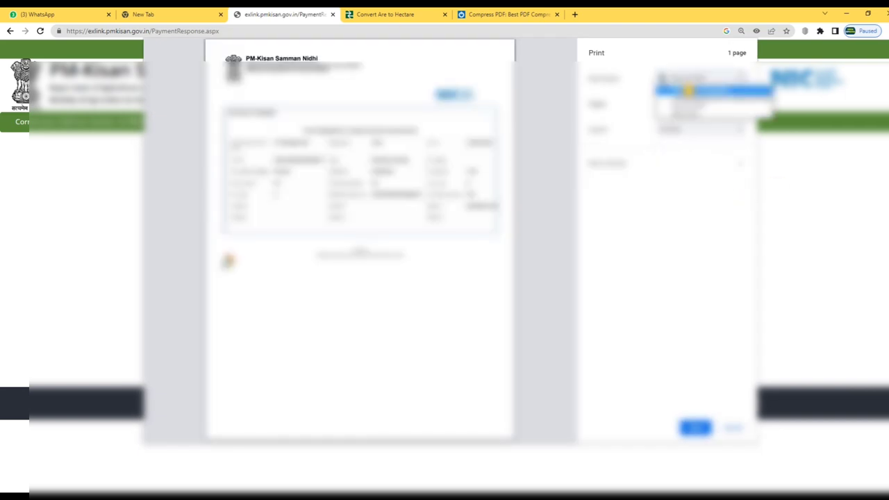
pyautogui.click(687, 90)
pyautogui.click(671, 178)
pyautogui.click(670, 194)
pyautogui.click(695, 427)
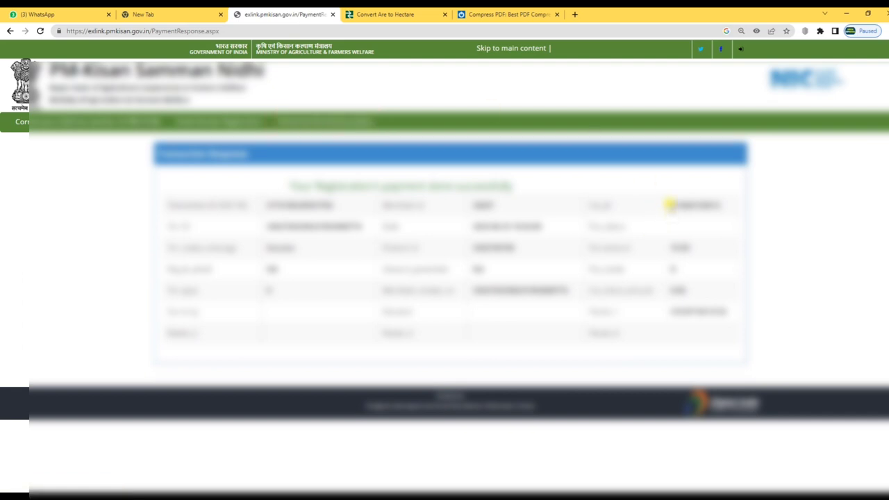
# Highlight the Csc_id value and the 15.00 transaction amount on the response page
pyautogui.moveTo(671, 204); pyautogui.dragTo(725, 206)
pyautogui.click(695, 208)
pyautogui.moveTo(668, 205); pyautogui.dragTo(694, 213)
pyautogui.moveTo(684, 247); pyautogui.dragTo(655, 246)
pyautogui.click(420, 253)
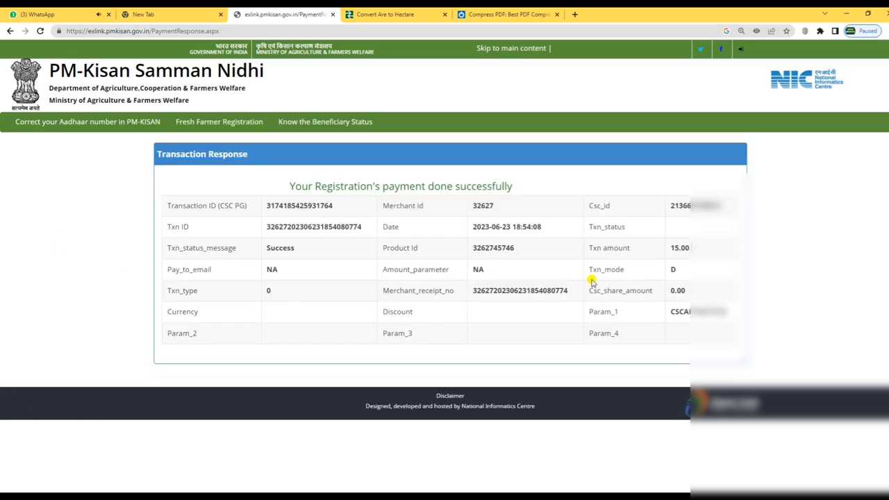
# Open Fresh Farmer Registration, hit the CSC_Registration.aspx 404 error, and start editing the page address
pyautogui.click(240, 123)
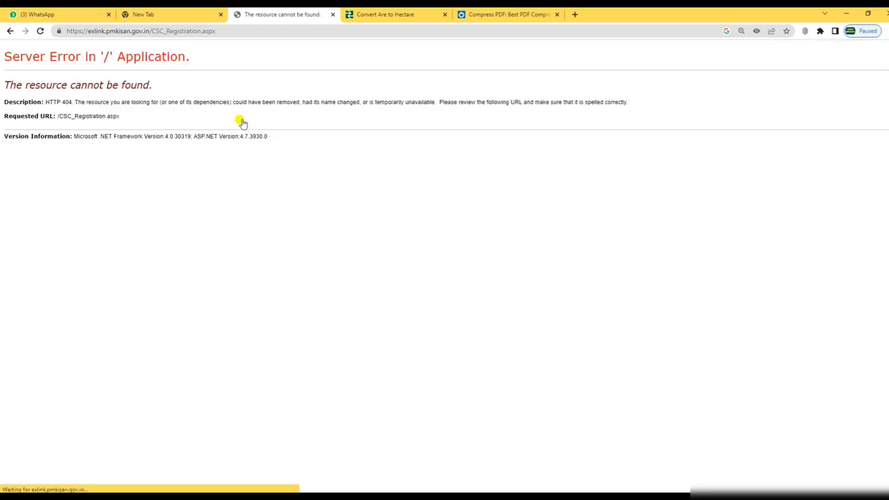
pyautogui.click(154, 32)
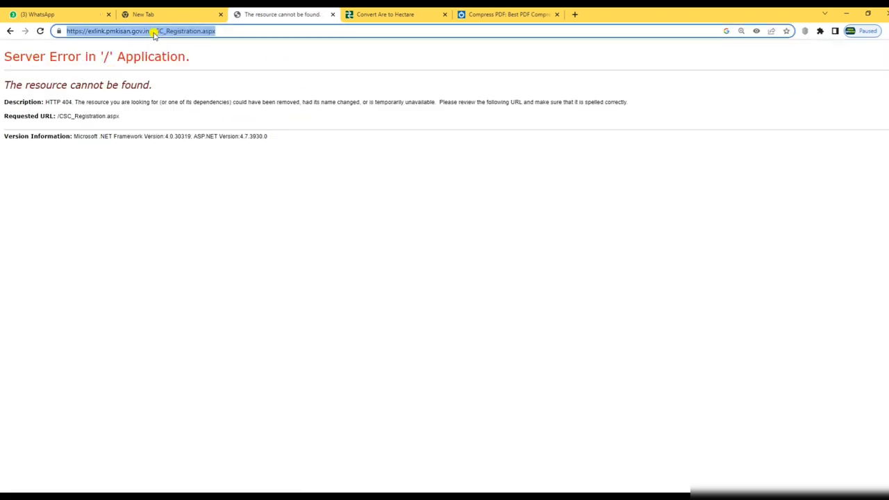
pyautogui.click(152, 32)
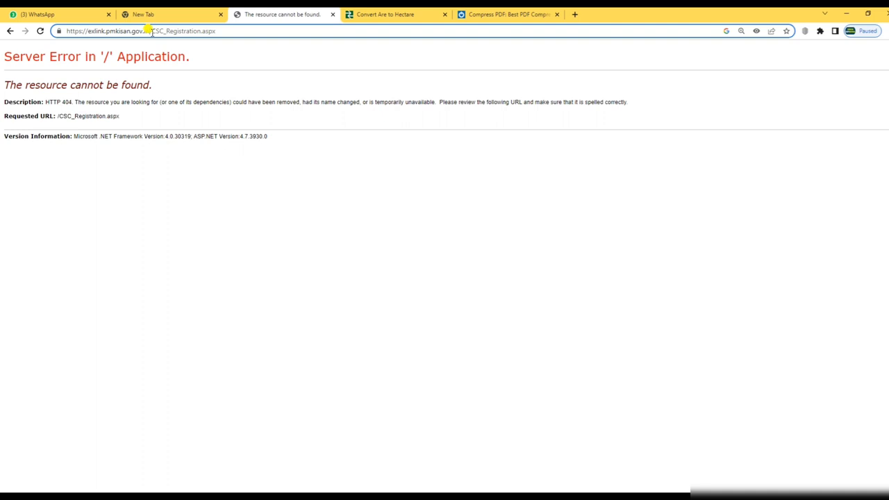
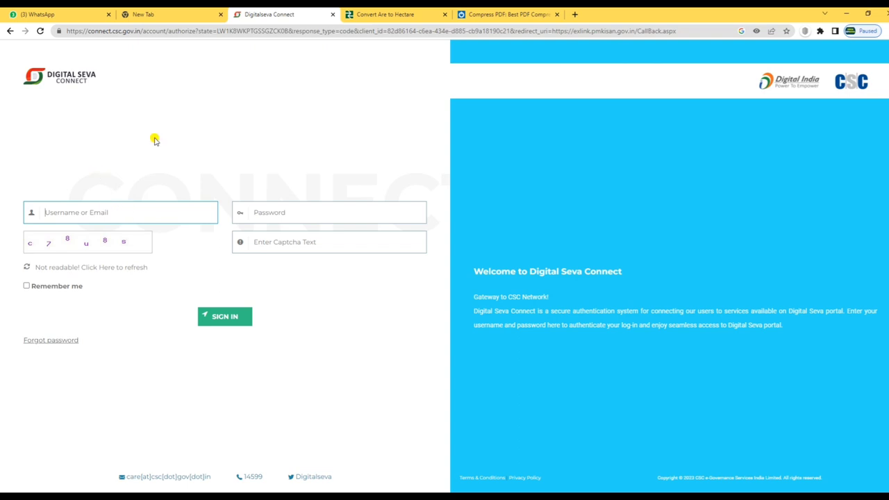
# Enter the CSC account username in the 'Username or Email' field of the sign-in form
pyautogui.write('sureshg')
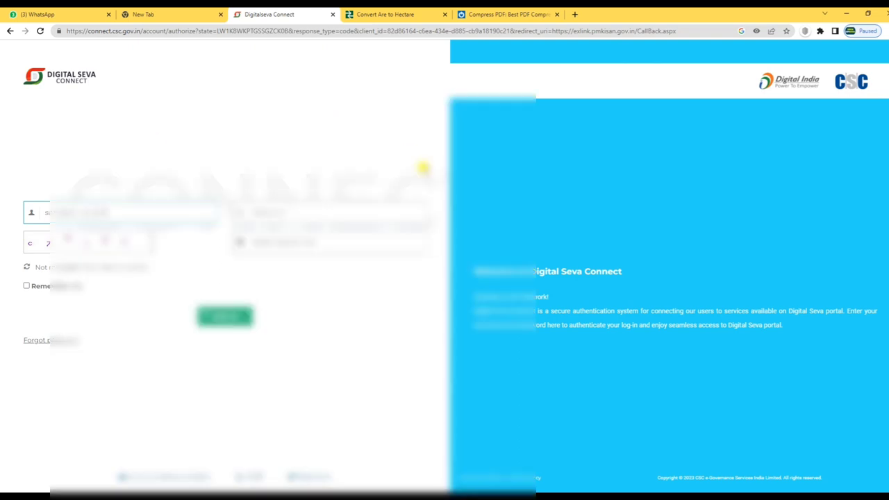